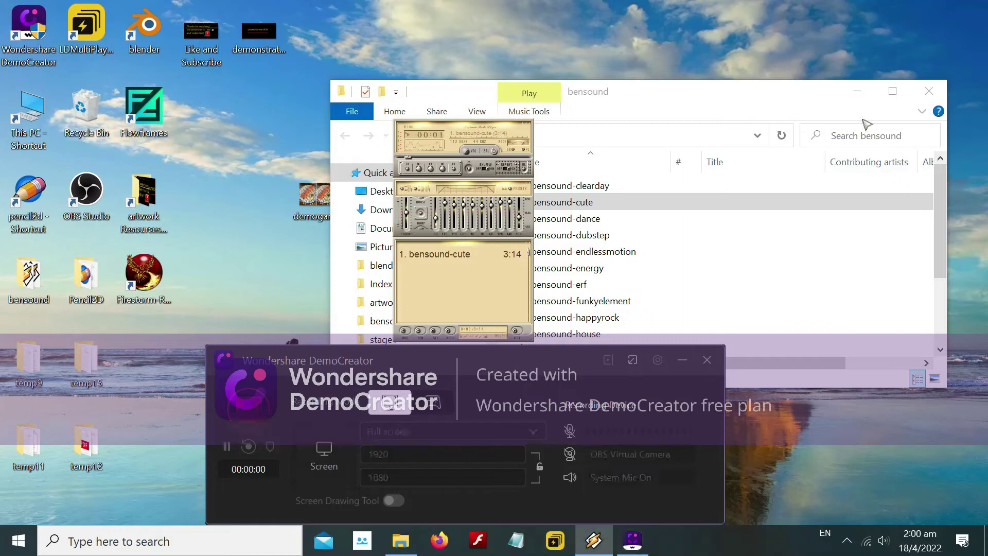
Start the bensound-cute music track, then hide the music player and the recorder panel
click(929, 91)
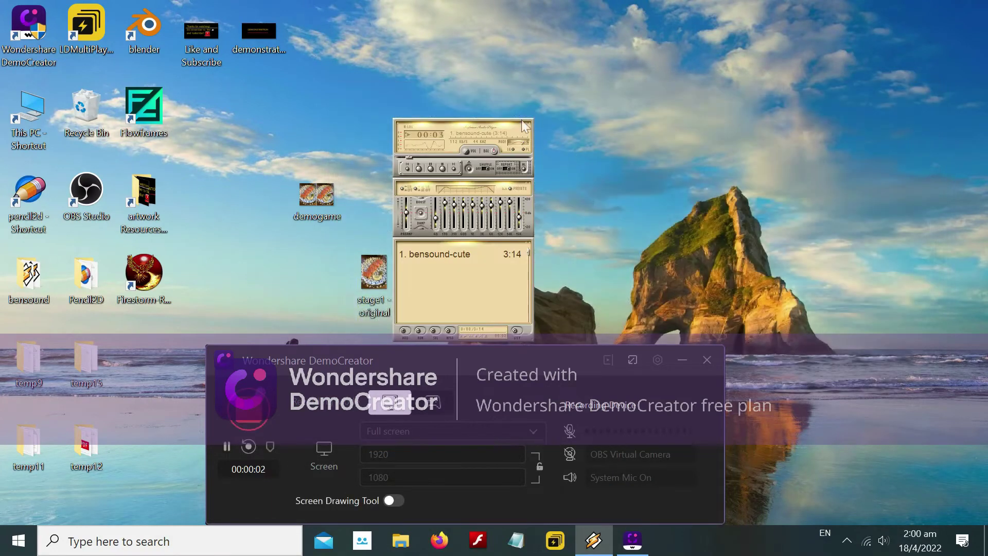
click(524, 122)
click(683, 360)
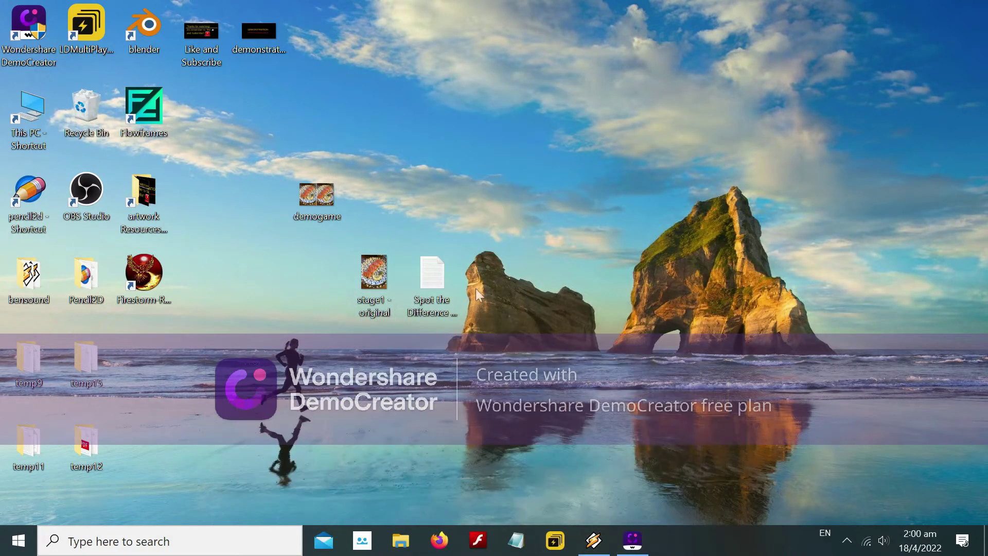
Open the Spot the Difference notes full-screen and highlight the topic line and Demonstration heading
double_click(438, 281)
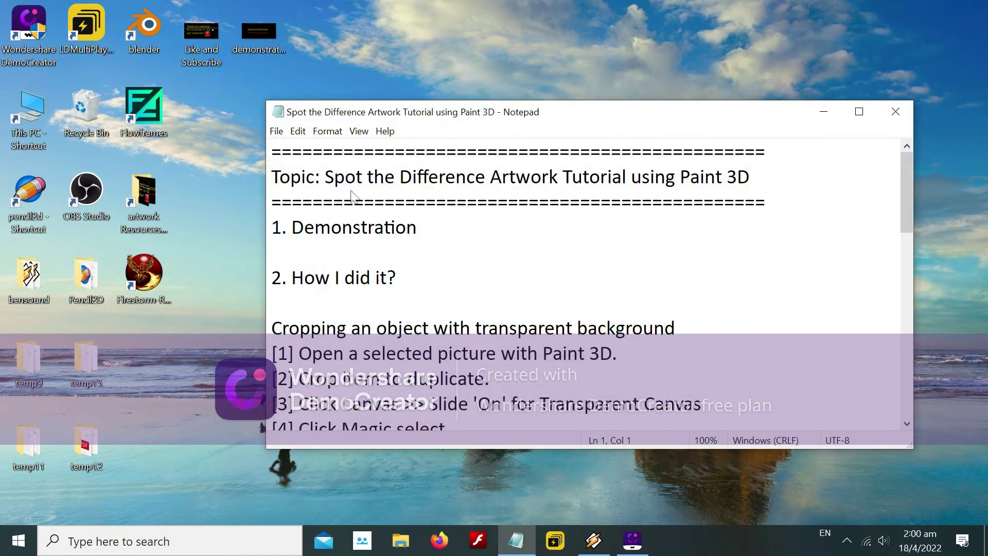
click(858, 111)
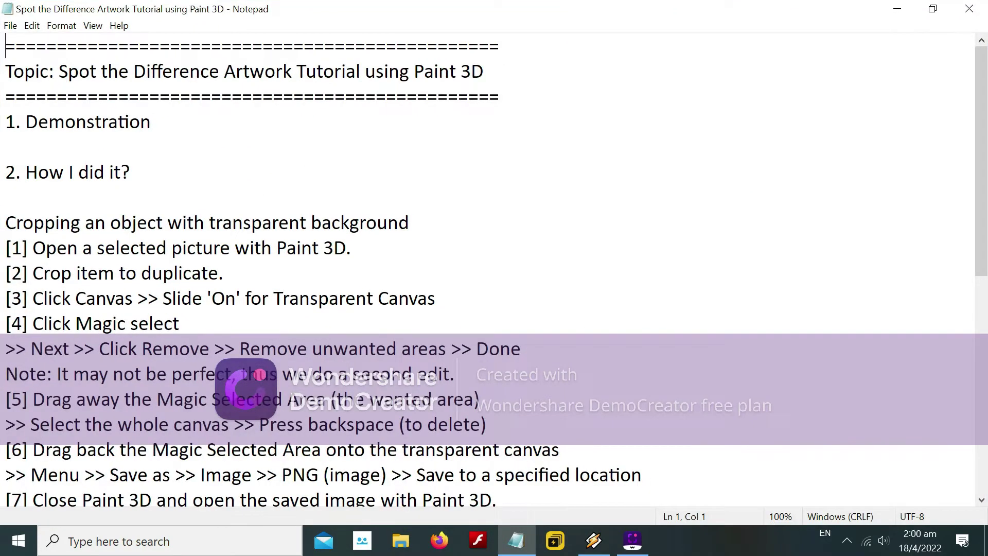
drag(59, 71, 484, 71)
click(400, 72)
drag(365, 72, 484, 72)
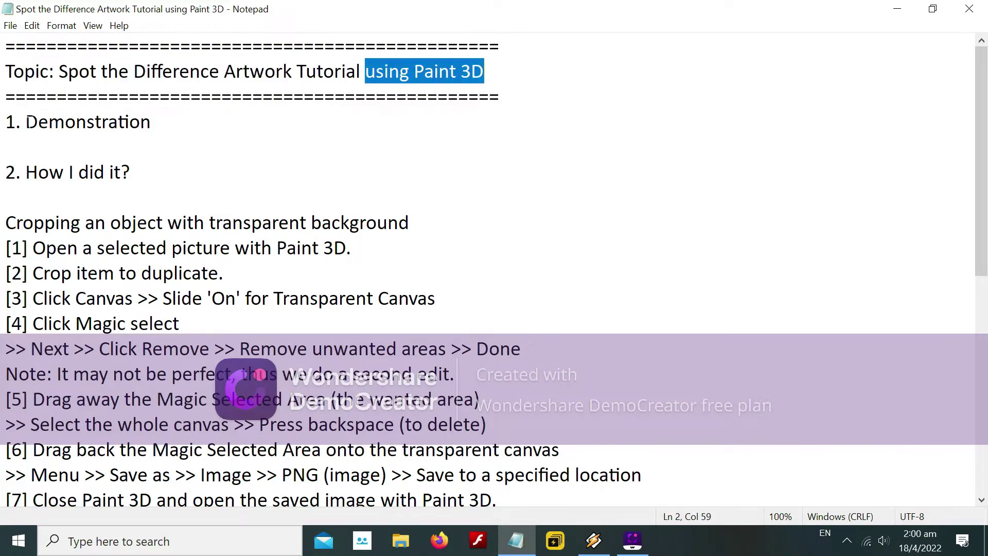
drag(26, 121, 151, 121)
click(896, 9)
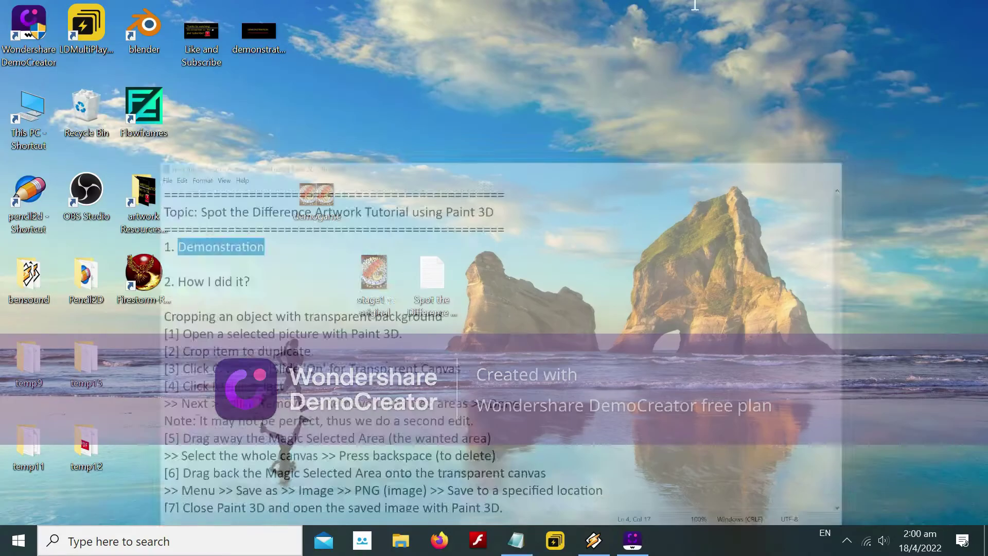
Preview demonstration.png and the demogame.png sushi comparison in FastStone, closing each afterwards
double_click(259, 33)
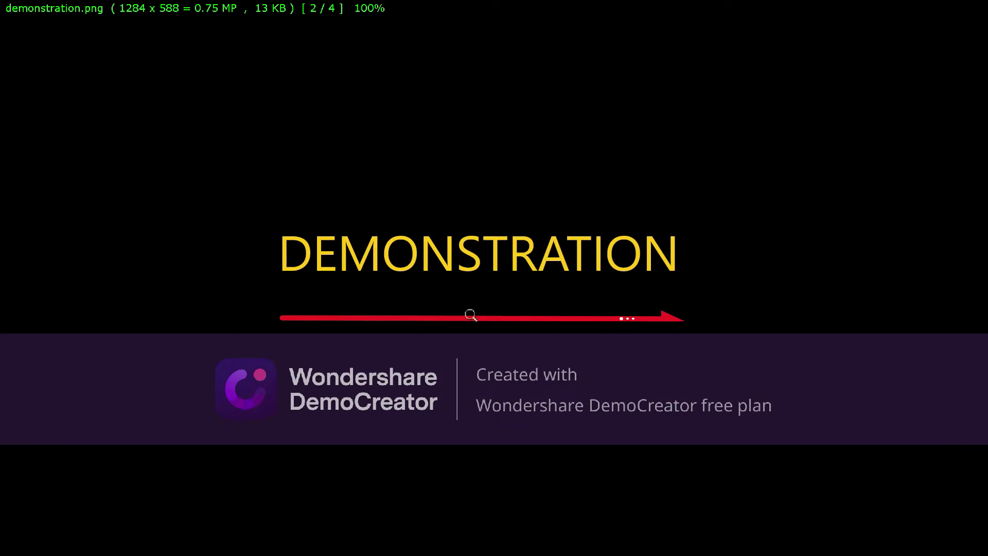
key(Escape)
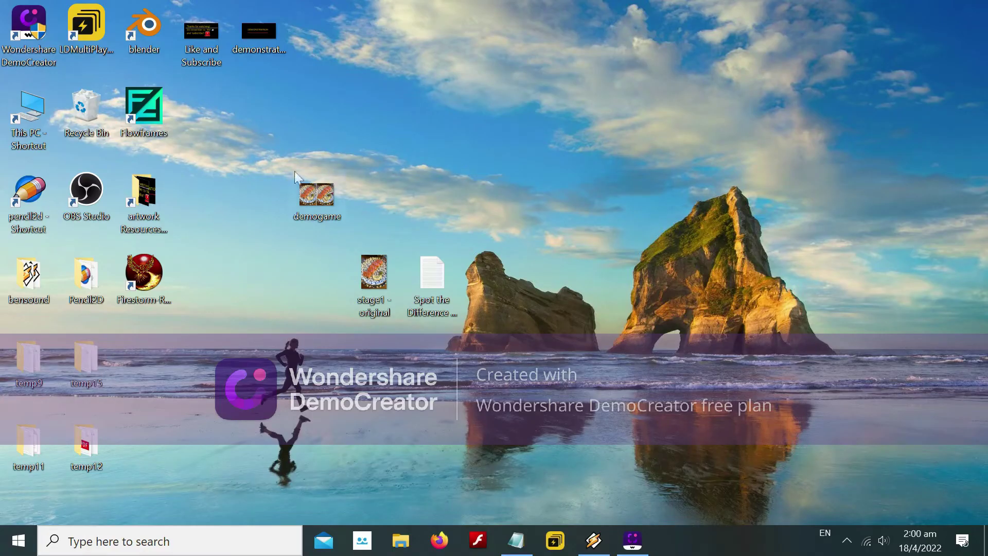
double_click(315, 192)
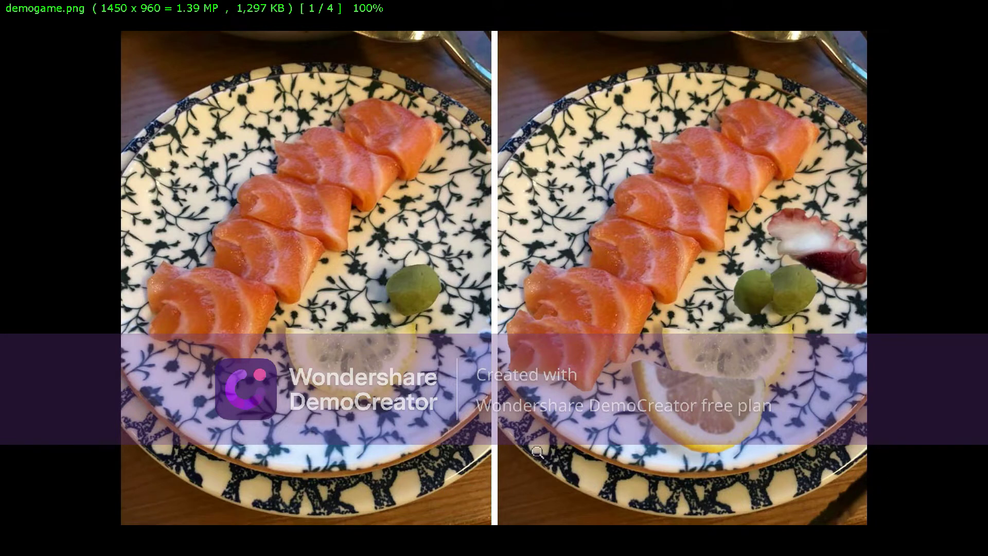
key(Escape)
Highlight the 'How I did it?' heading, the cropping heading and step [1] in the notes
click(502, 533)
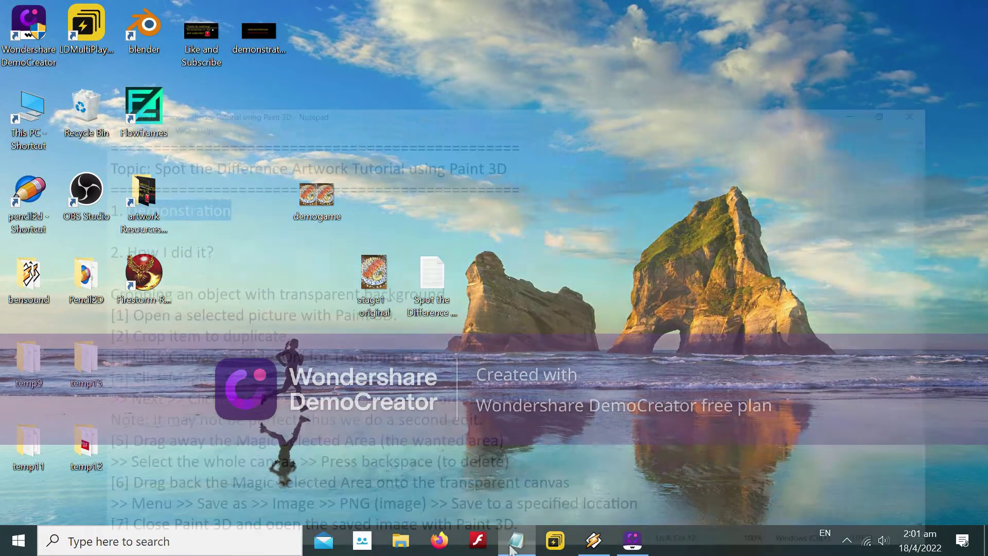
drag(131, 172, 32, 171)
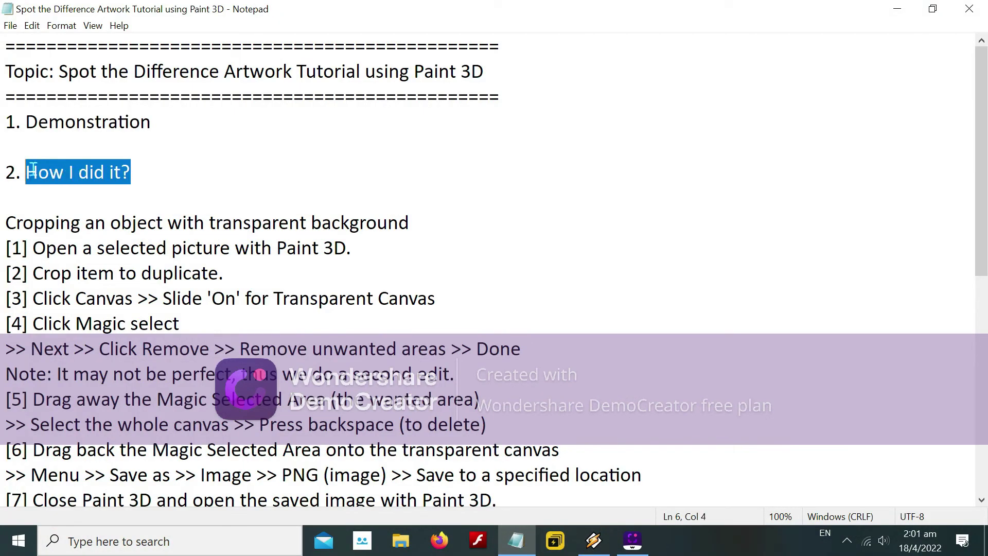
drag(6, 222, 409, 222)
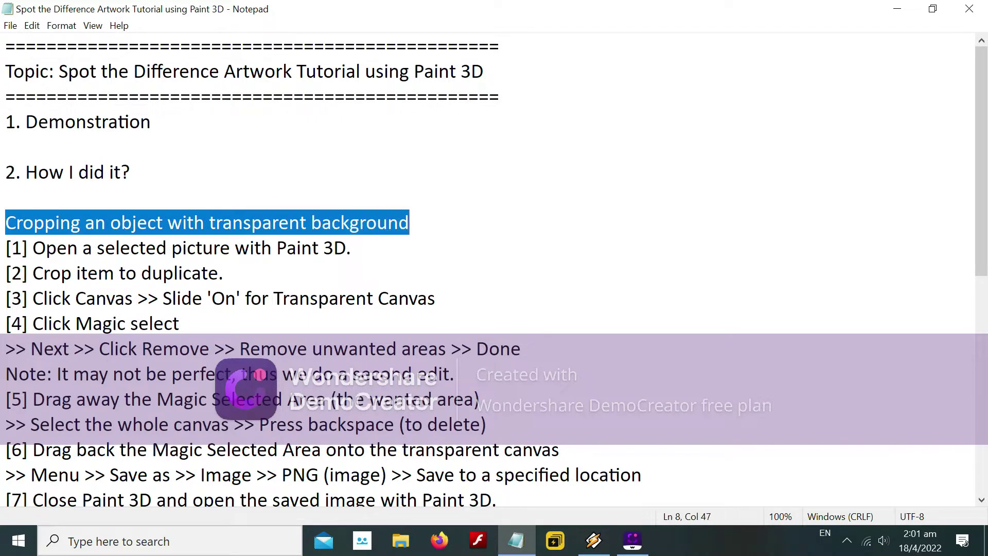
drag(32, 247, 346, 248)
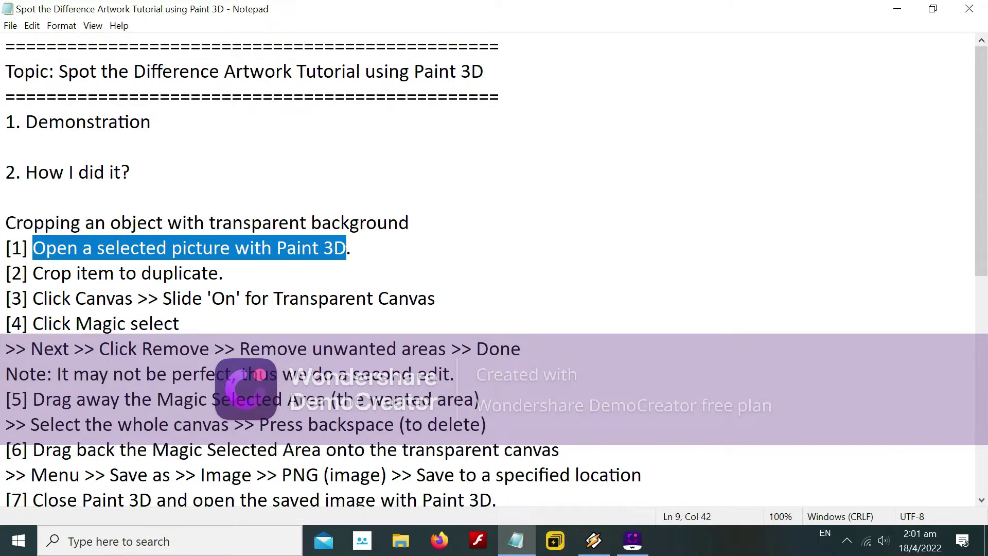
Minimize and restore the notes, scroll down, and restore the window down from full-screen
click(897, 9)
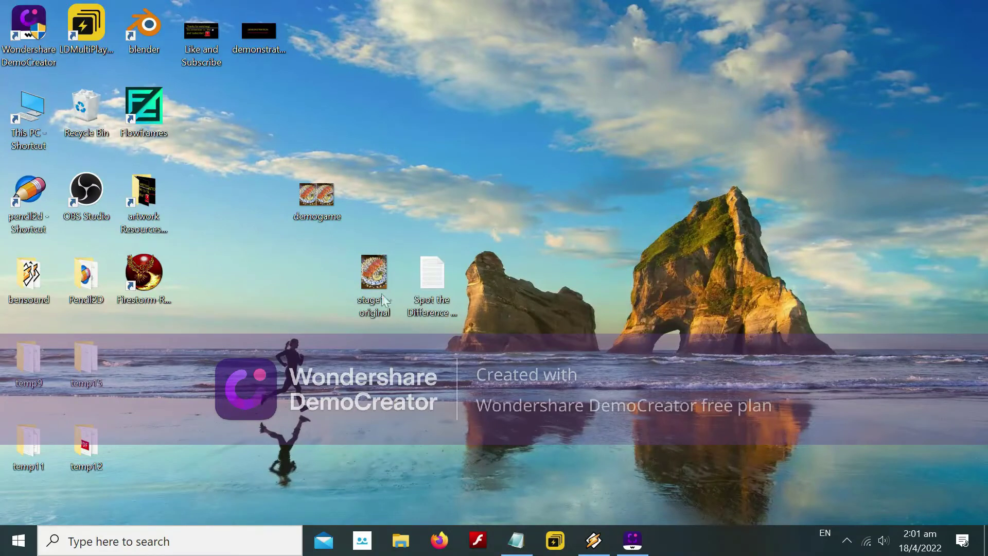
click(516, 540)
scroll(327, 245, down, 1)
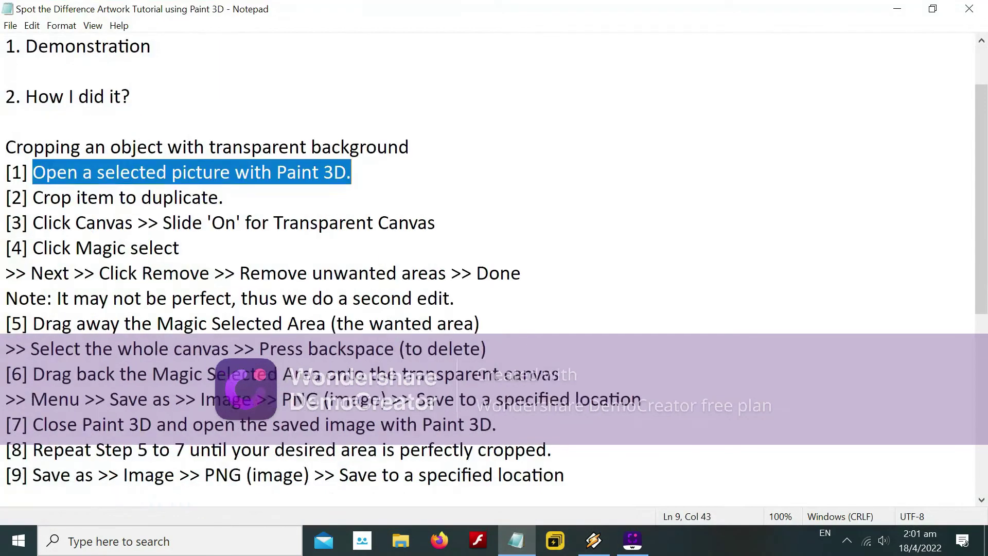
scroll(327, 246, down, 1)
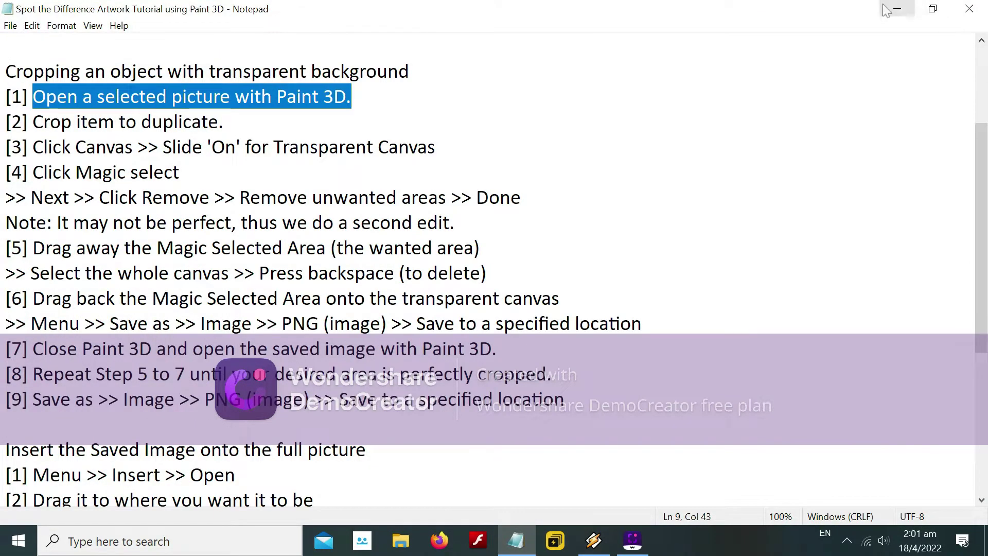
double_click(853, 15)
Open stage1 - original.jpg in Paint 3D via Open with, and bring the notes forward
right_click(381, 287)
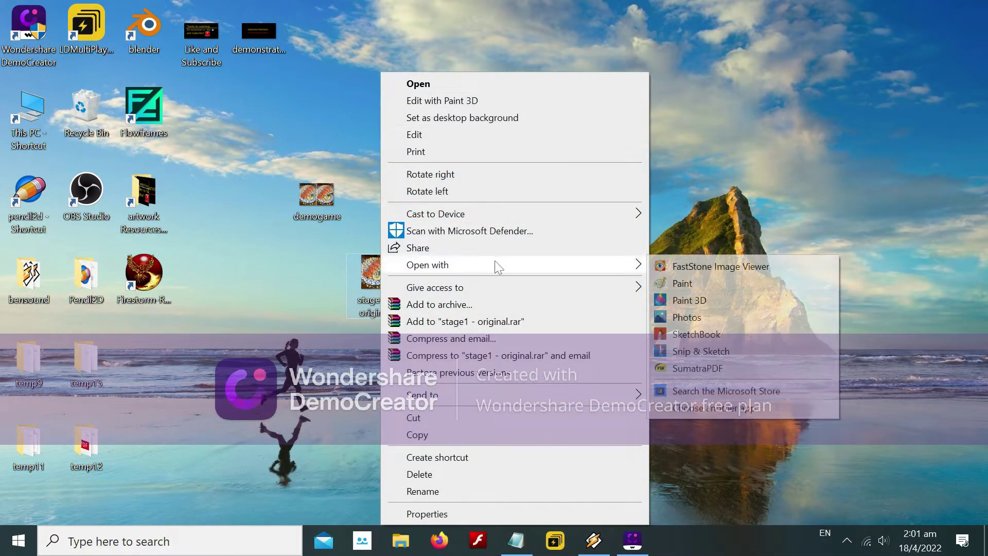
click(756, 304)
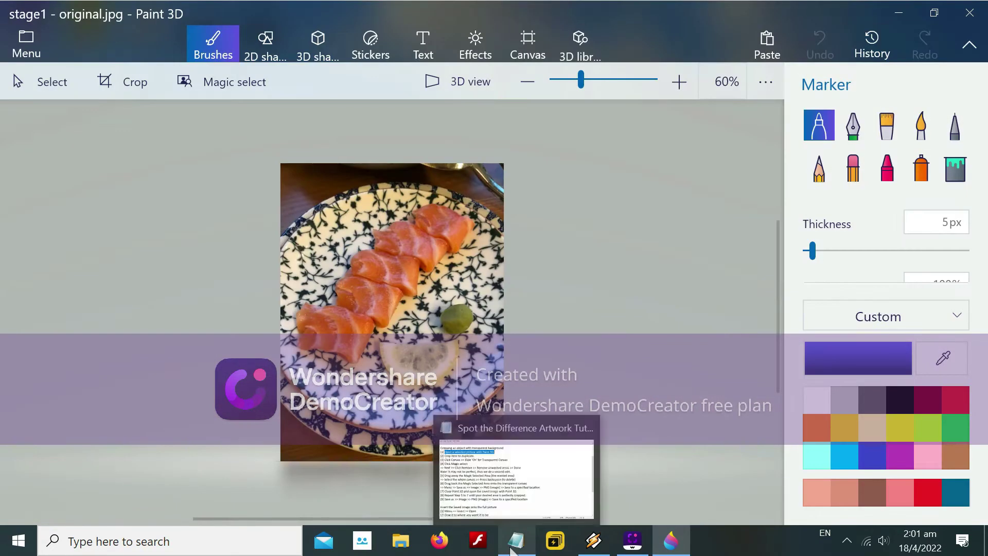
click(514, 541)
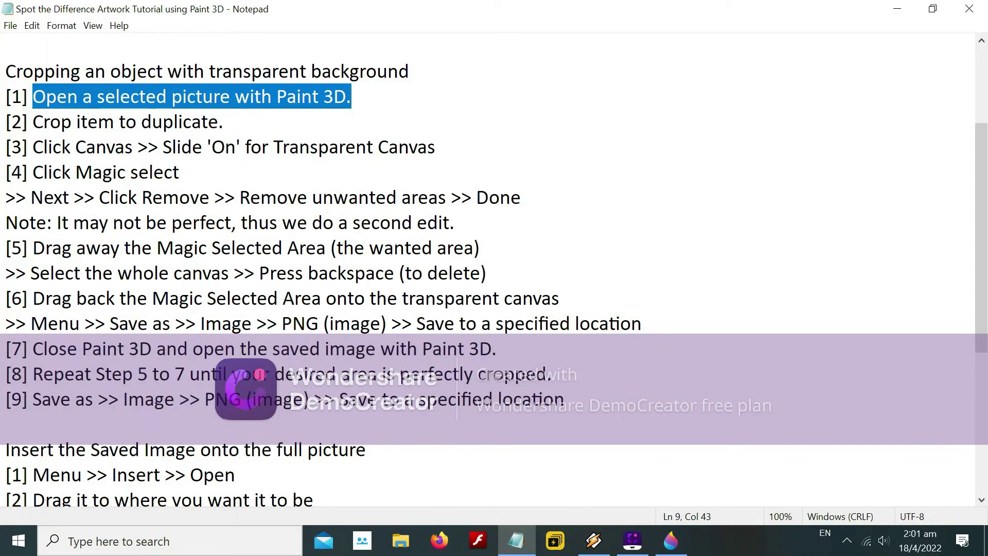
Delete 'to duplicate.' so step [2] reads 'Crop item', save the notes, and minimize Notepad
drag(223, 122, 32, 122)
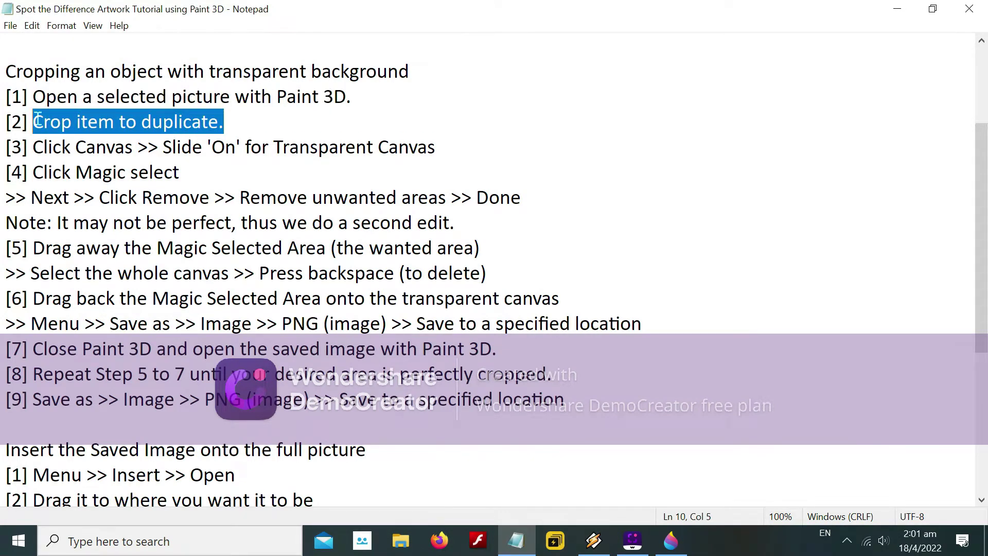
click(211, 122)
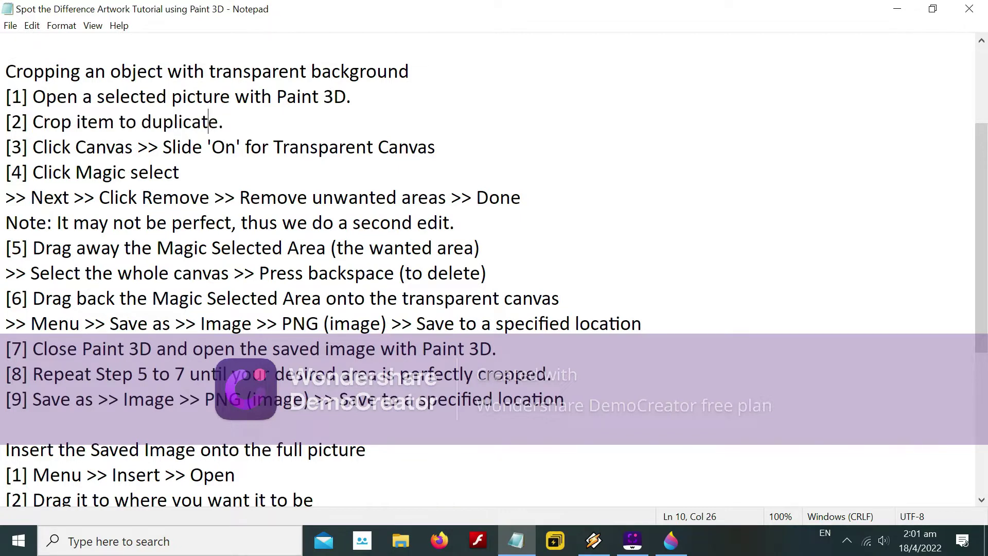
drag(223, 122, 120, 122)
key(BackSpace)
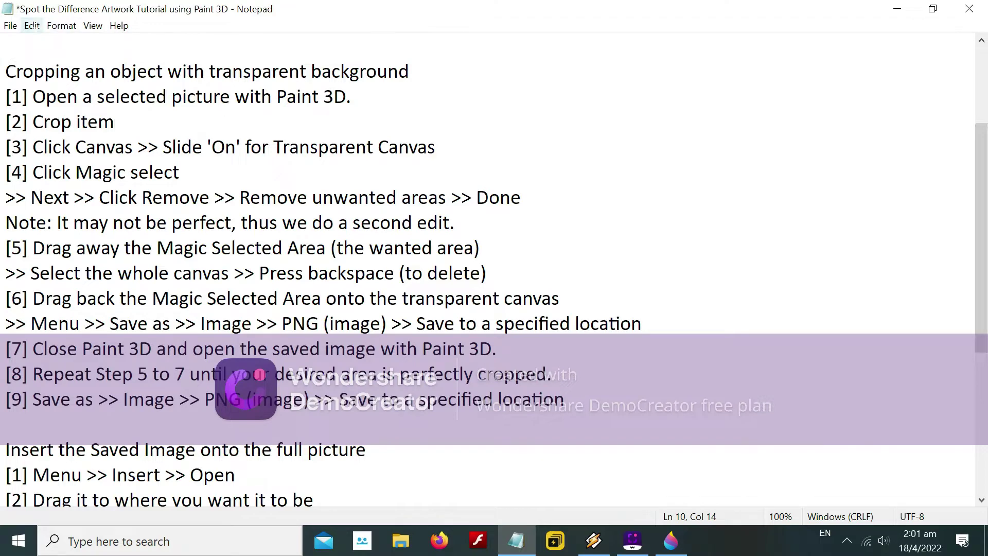
click(10, 25)
click(42, 88)
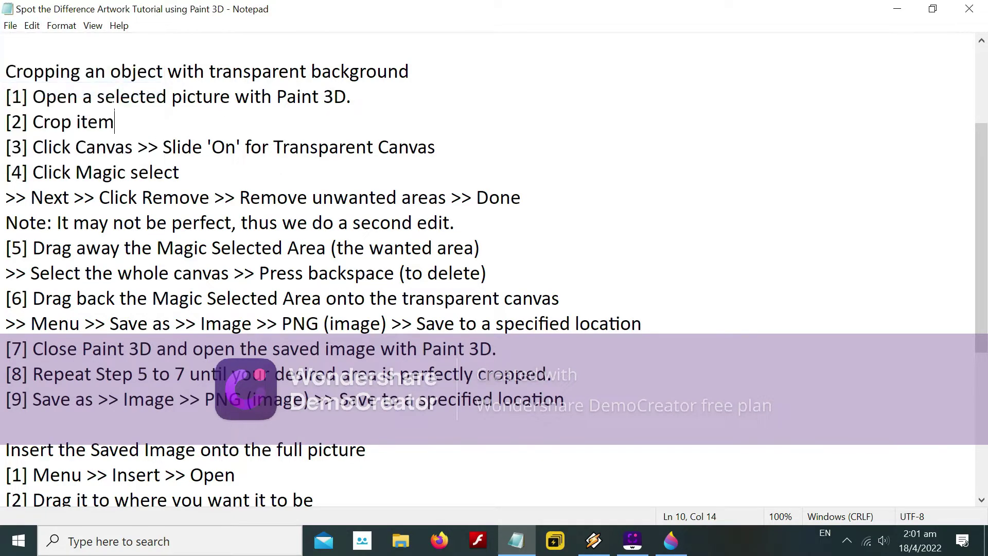
drag(114, 121, 32, 122)
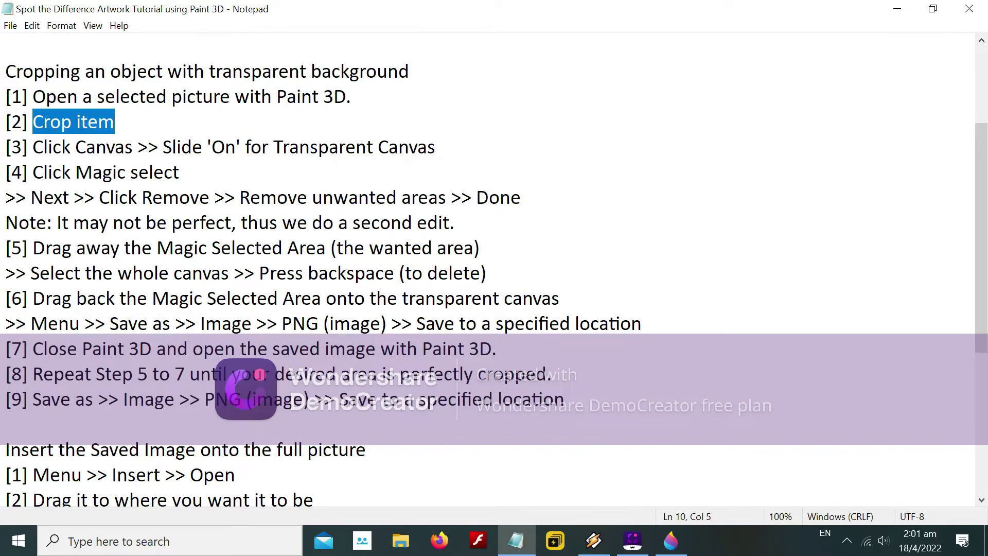
click(897, 8)
Crop stage1 - original.jpg down to the lemon slice, about 339×172px
click(131, 82)
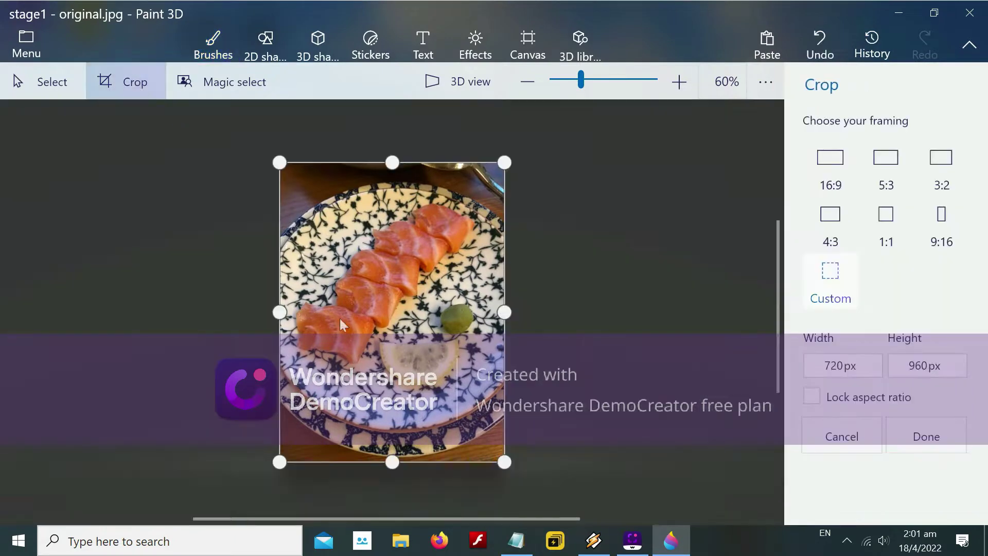
drag(279, 311, 375, 315)
drag(437, 162, 450, 340)
drag(438, 462, 438, 391)
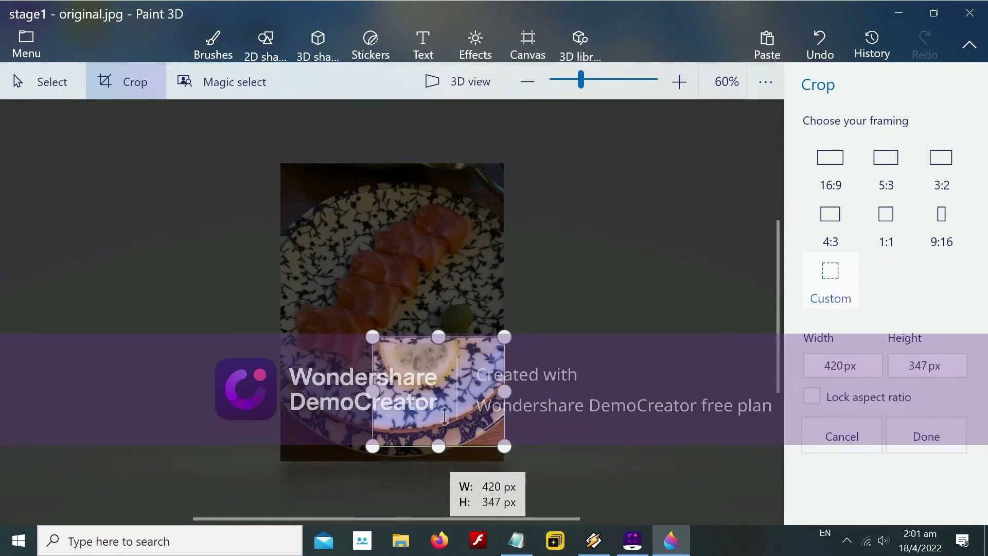
drag(503, 364, 471, 365)
click(920, 438)
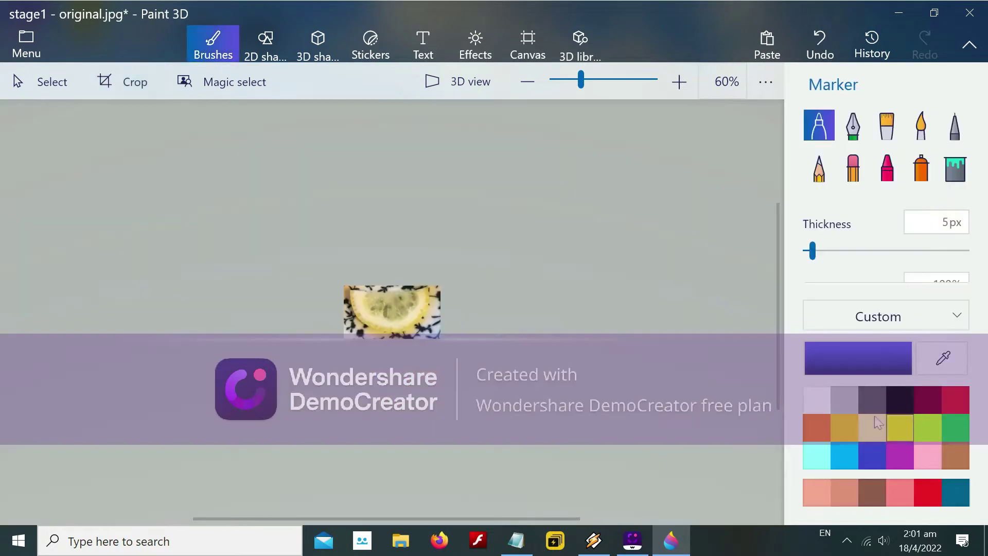
Zoom in on the cropped lemon, then highlight the transparent-canvas step in the notes
scroll(625, 267, down, 1)
scroll(624, 267, up, 2)
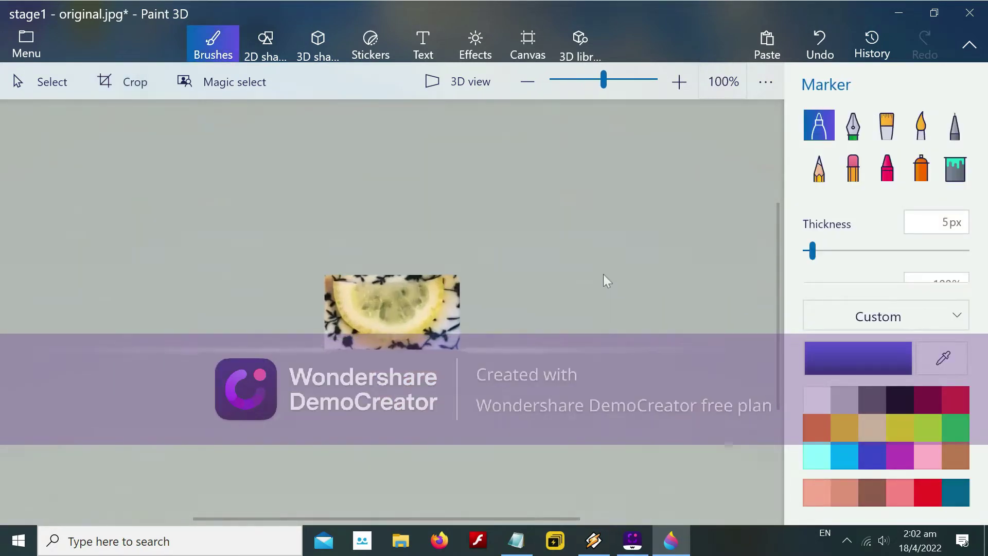
scroll(604, 280, up, 1)
scroll(598, 289, up, 2)
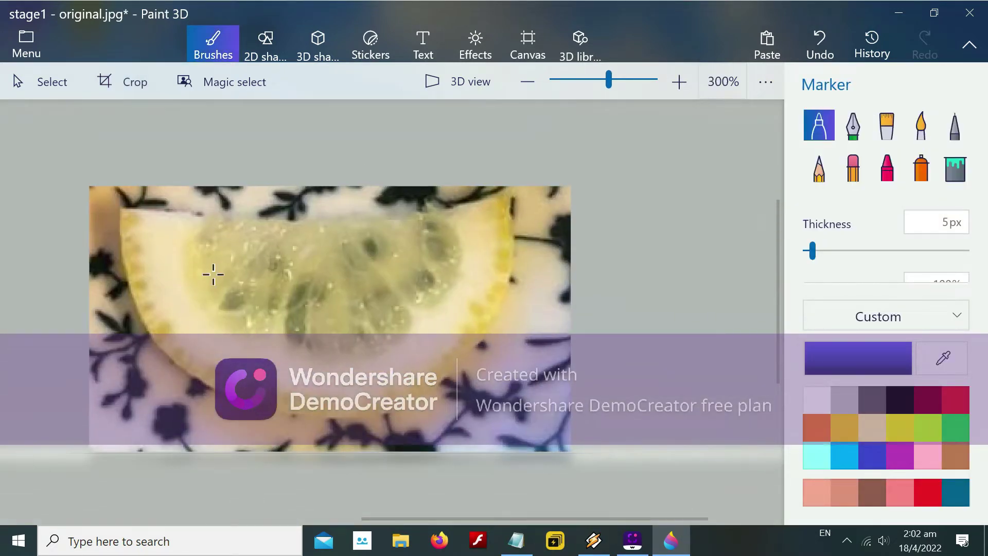
click(515, 540)
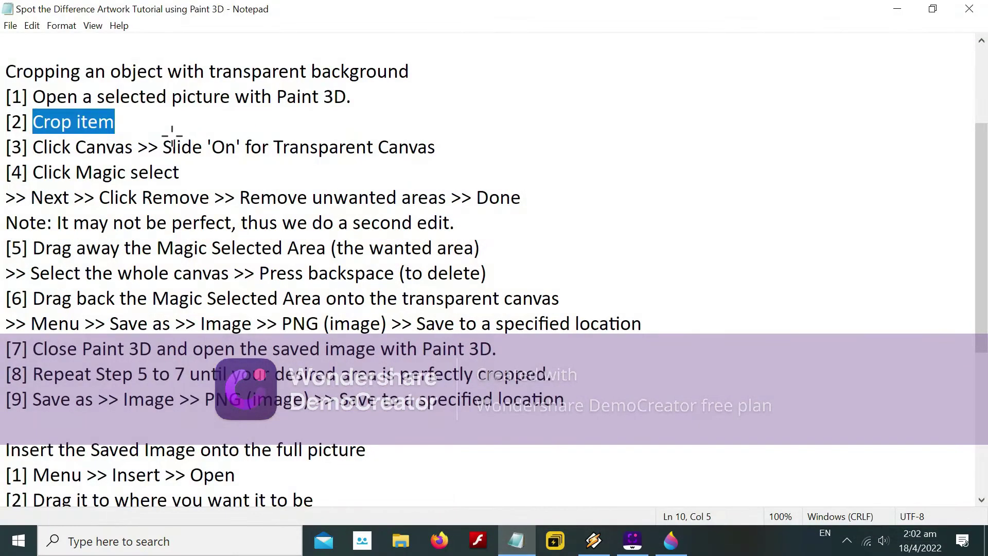
drag(28, 146, 436, 147)
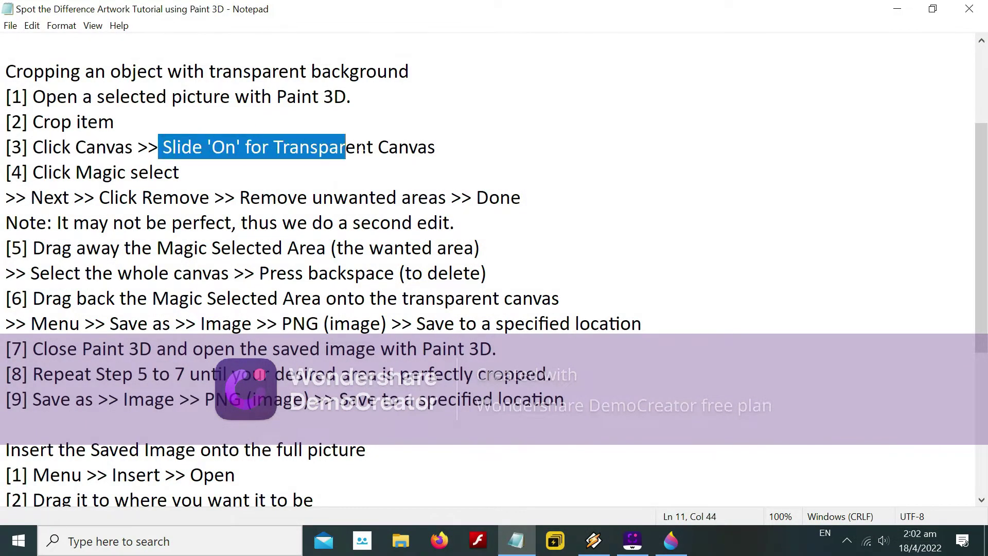
Turn Transparent canvas on for the lemon picture
click(897, 8)
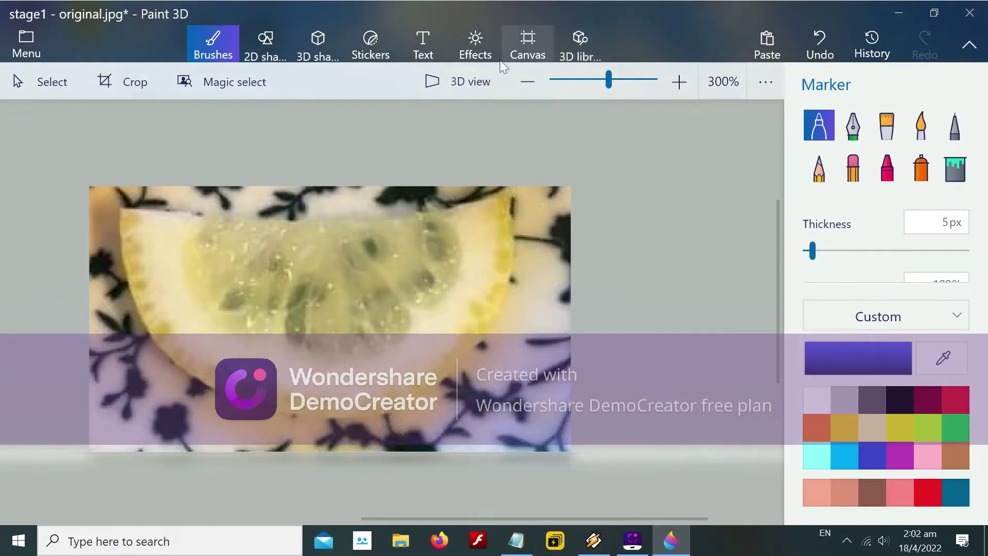
click(527, 44)
click(830, 192)
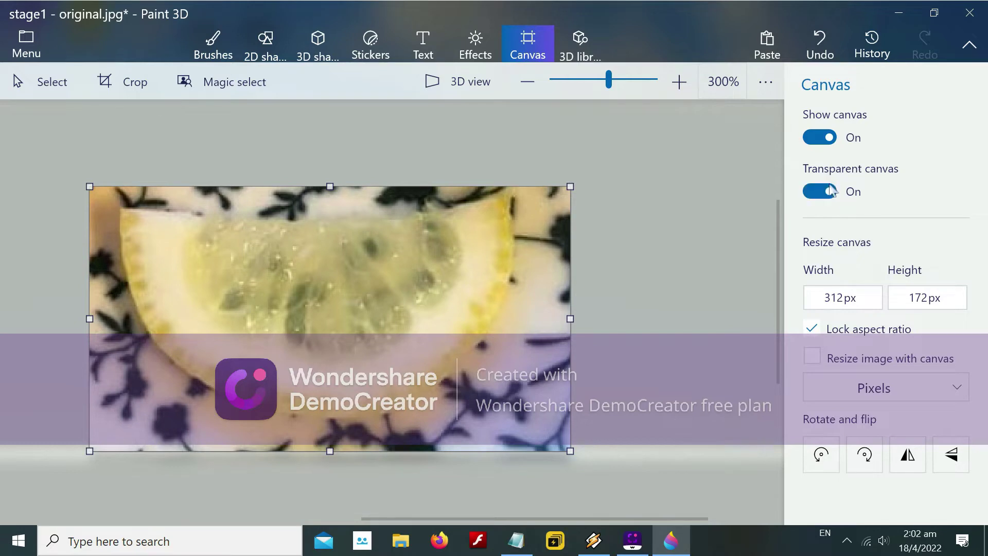
Highlight the magic select step in the notes, then start Magic select on the lemon
click(524, 532)
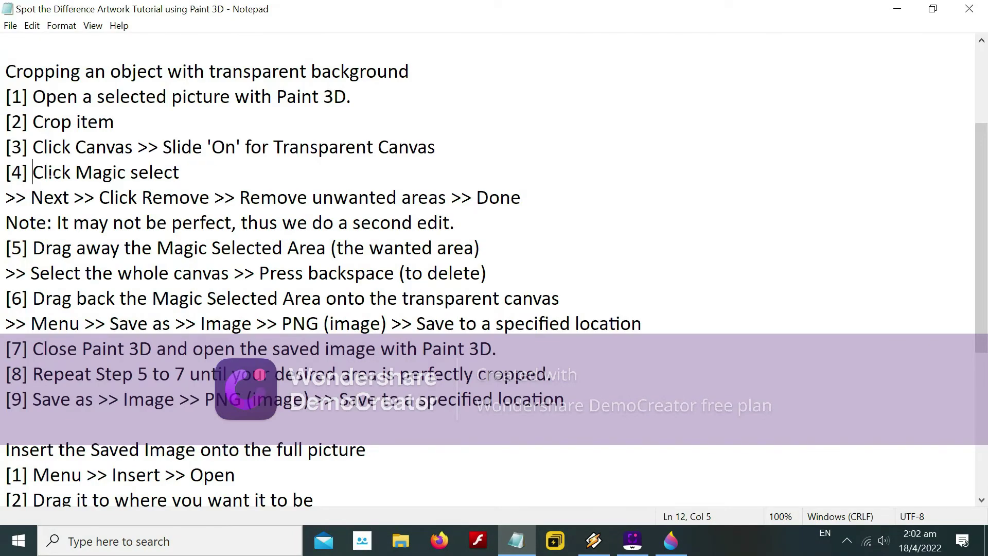
drag(33, 172, 179, 172)
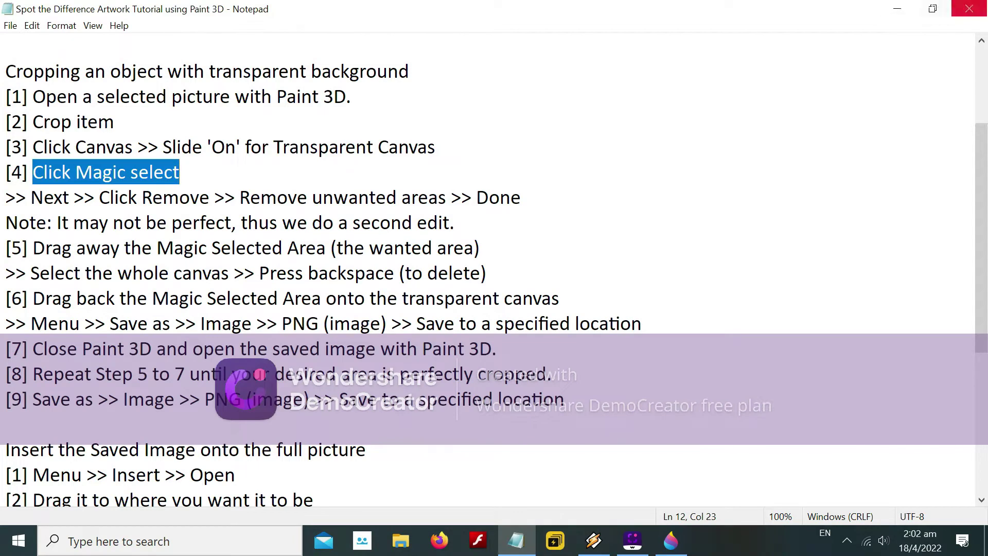
click(896, 9)
click(263, 90)
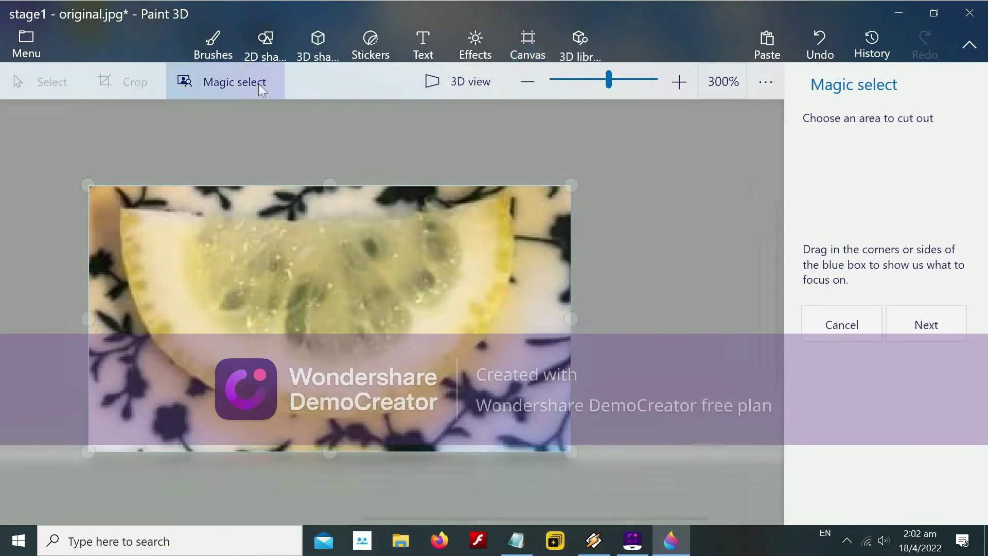
Remove four plate areas around the lemon from the Magic select cutout and finish it
click(925, 327)
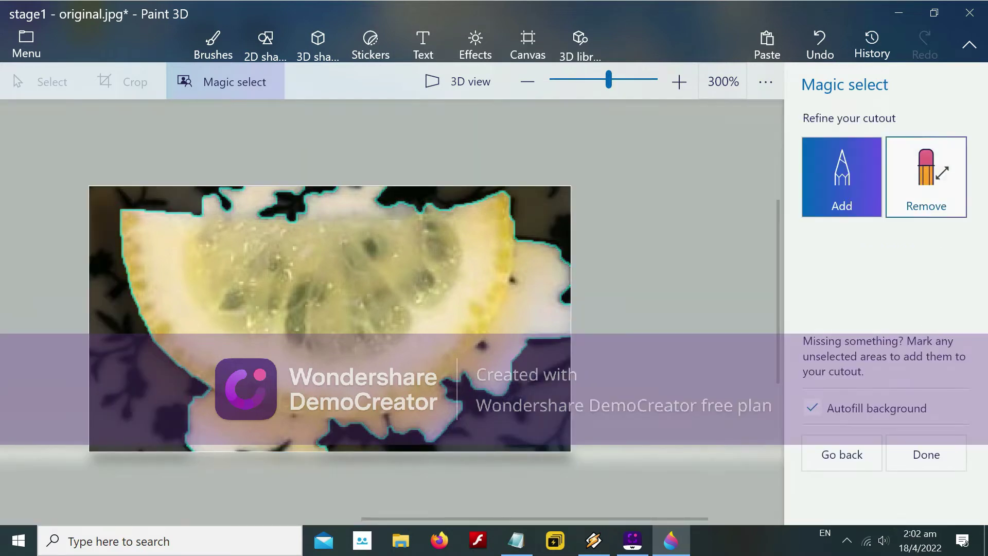
click(925, 173)
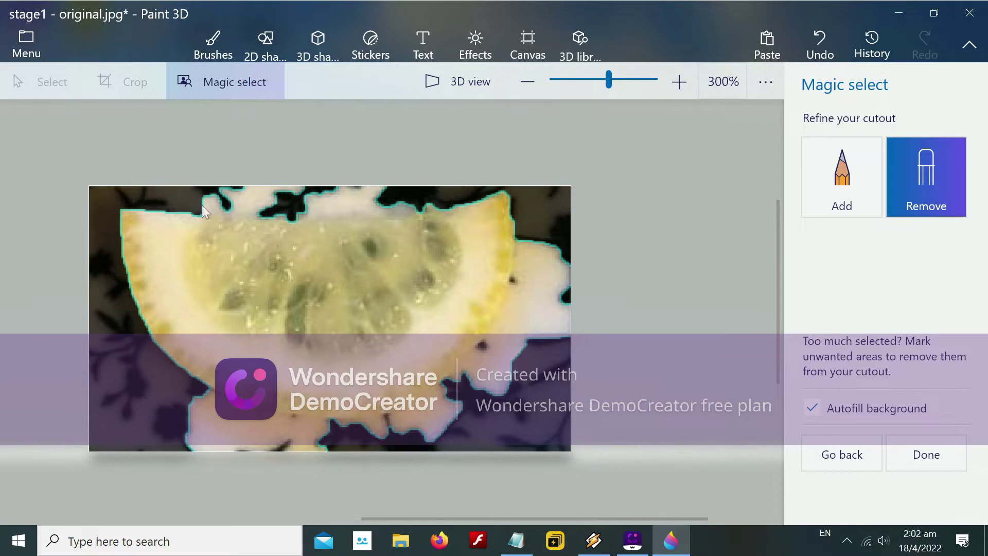
drag(206, 212, 394, 203)
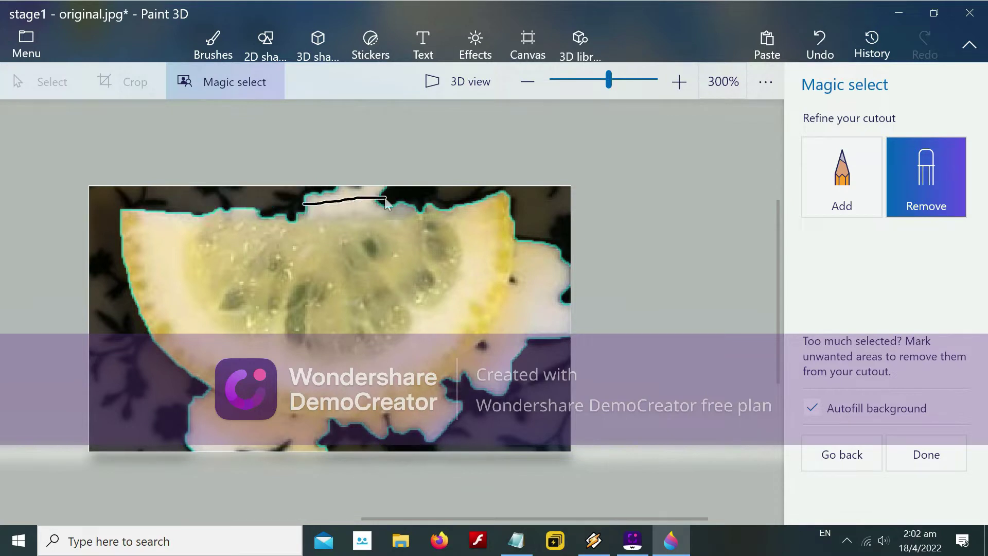
drag(197, 415, 309, 449)
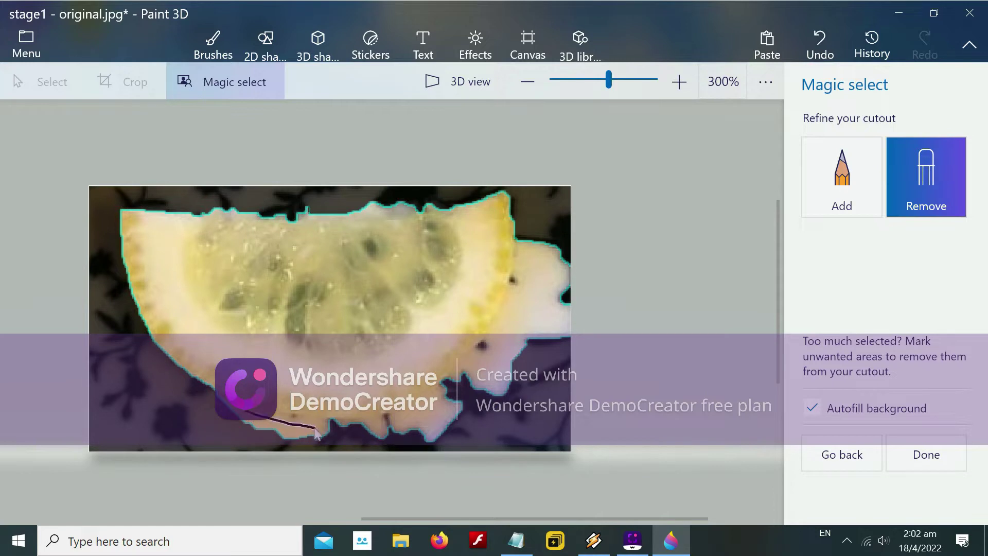
mouse_move(544, 257)
mouse_down()
mouse_move(521, 339)
mouse_move(495, 377)
mouse_up()
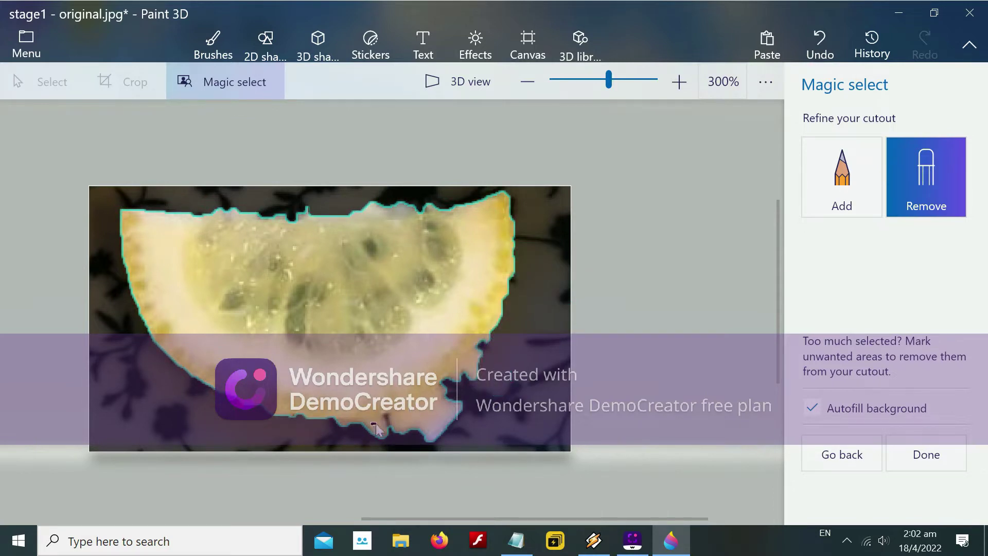
drag(375, 425, 380, 406)
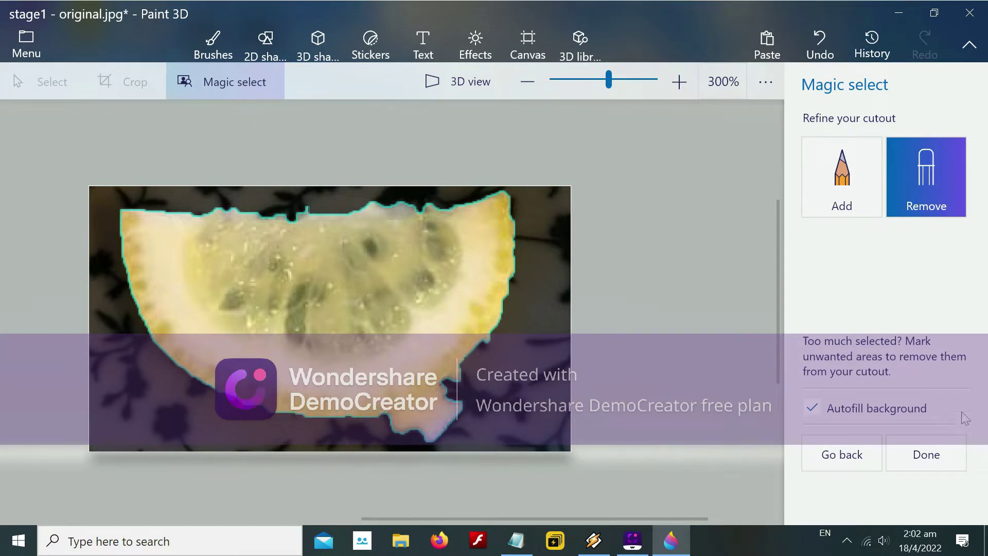
click(948, 457)
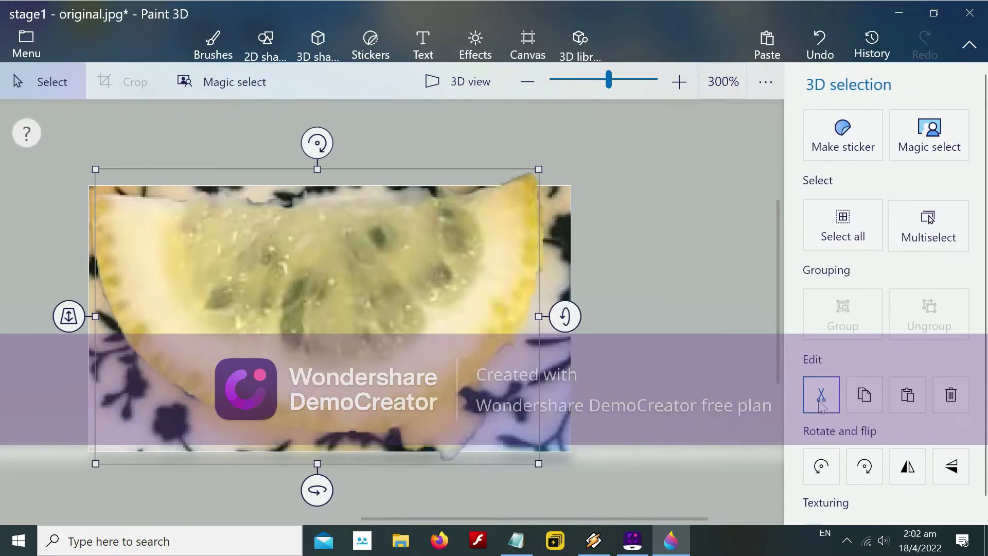
Move the lemon cutout off to the right of the canvas, zoom out, and return to the notes
click(821, 397)
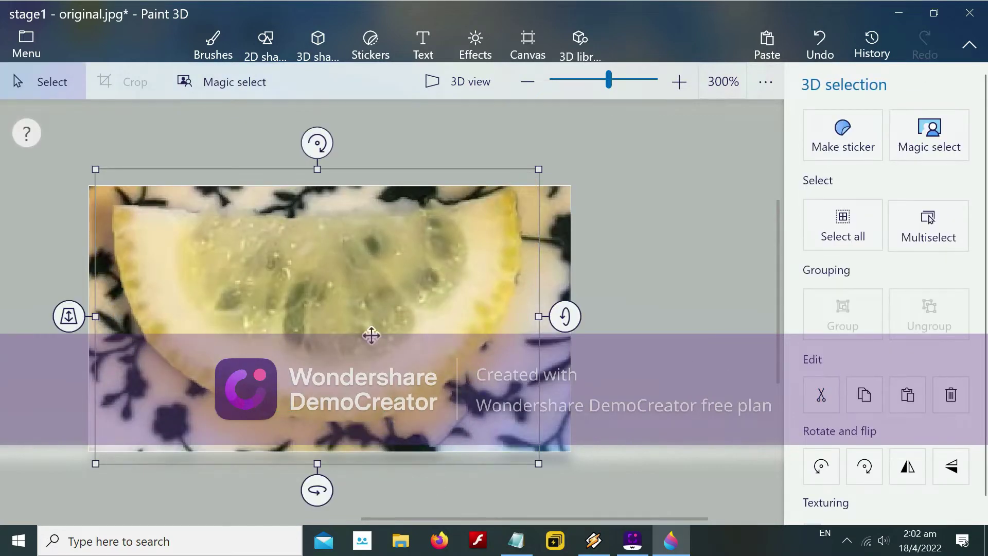
mouse_move(371, 335)
mouse_down()
mouse_move(664, 266)
mouse_move(692, 269)
mouse_up()
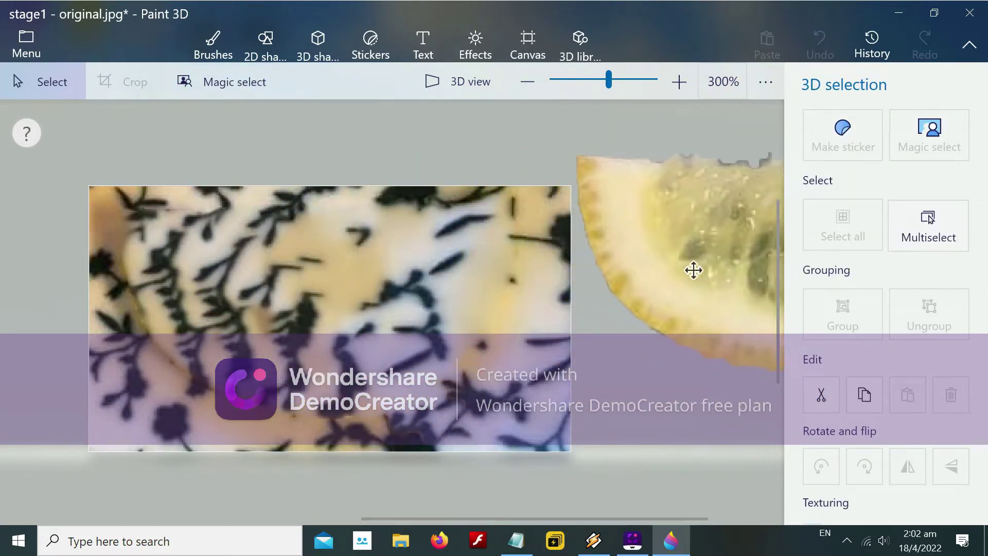
scroll(366, 287, down, 2)
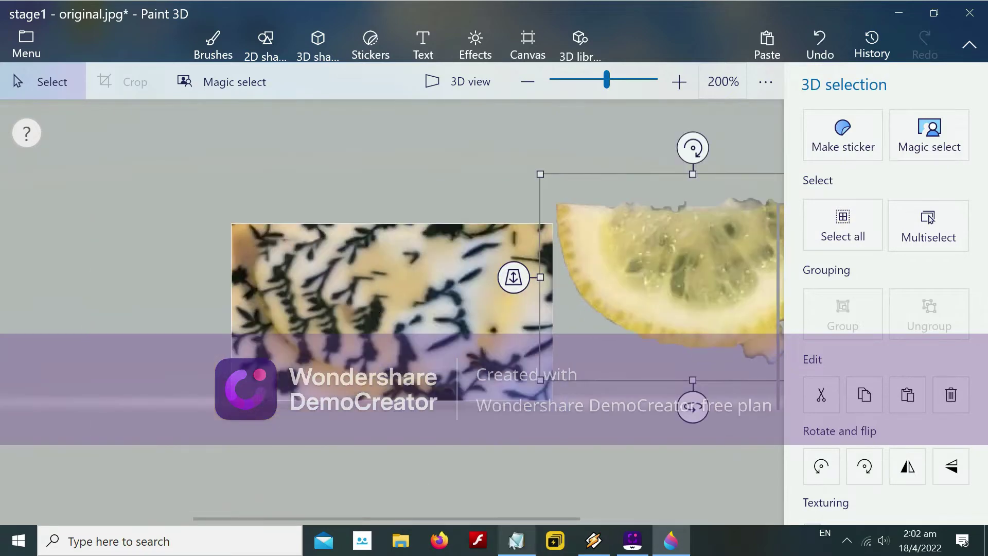
click(516, 540)
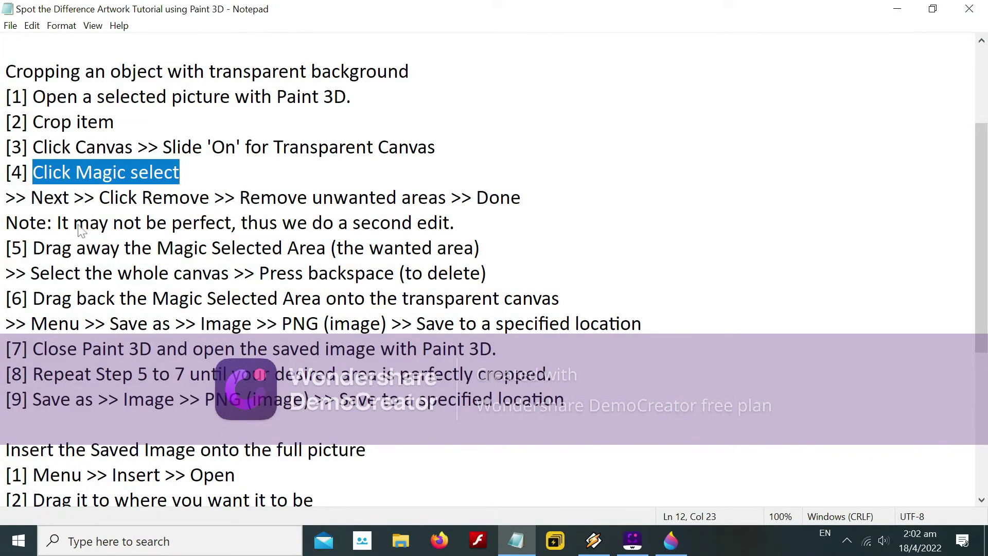
drag(34, 248, 480, 248)
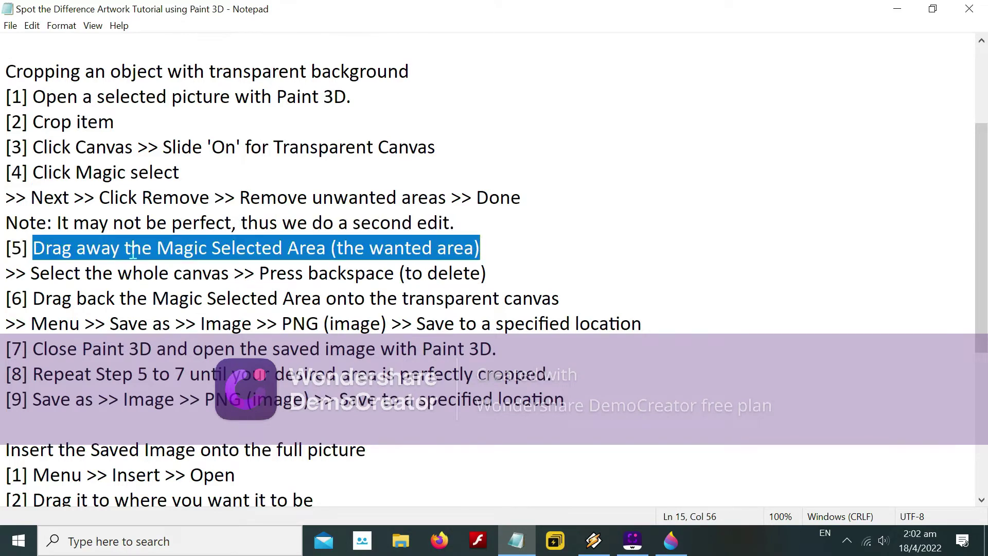
drag(31, 273, 228, 273)
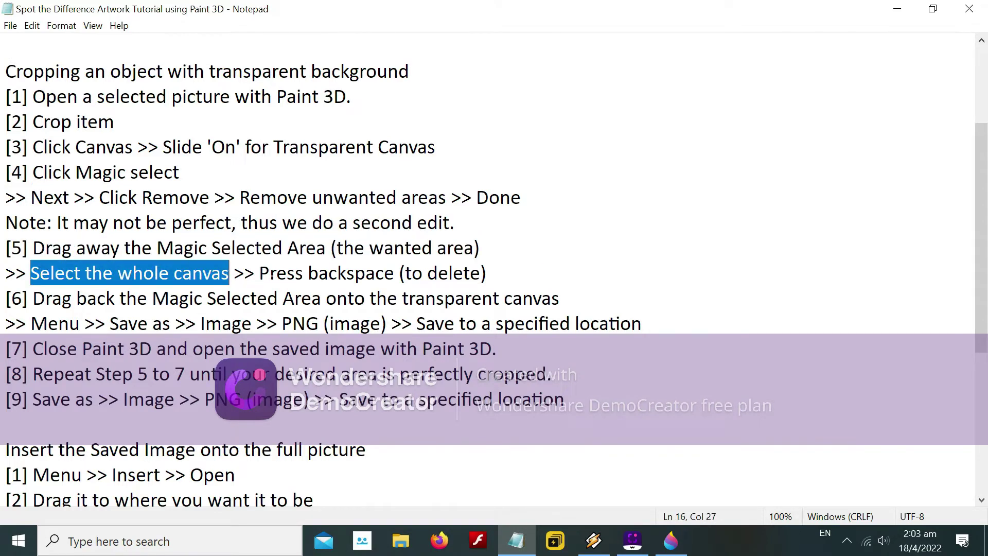
drag(259, 272, 487, 273)
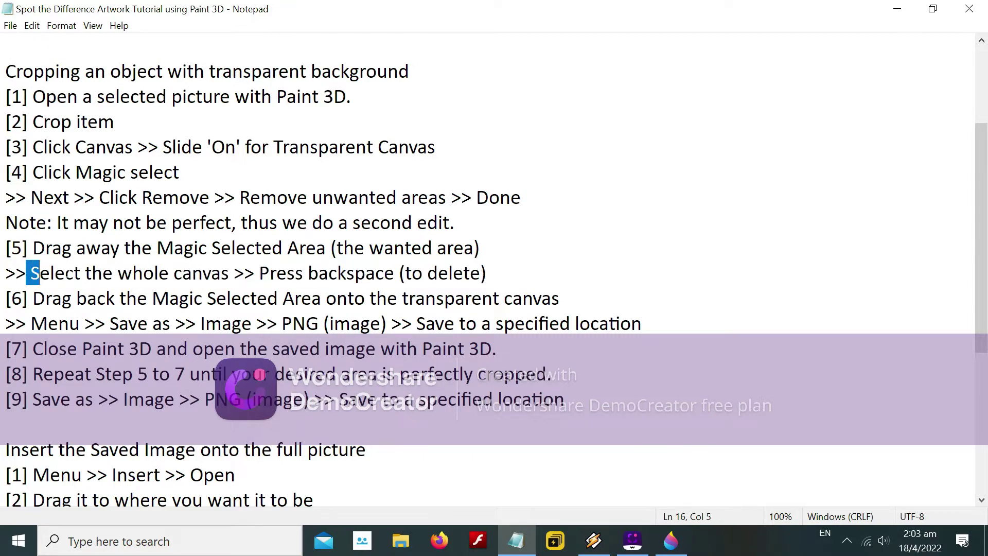
drag(31, 273, 487, 273)
Select and delete the leftover background photo on the canvas
click(897, 9)
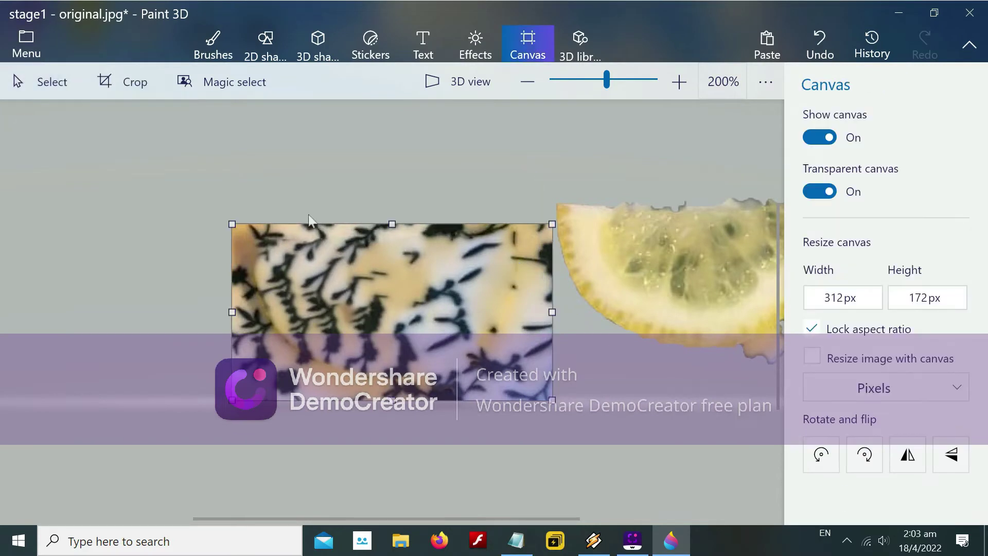
drag(196, 190, 551, 440)
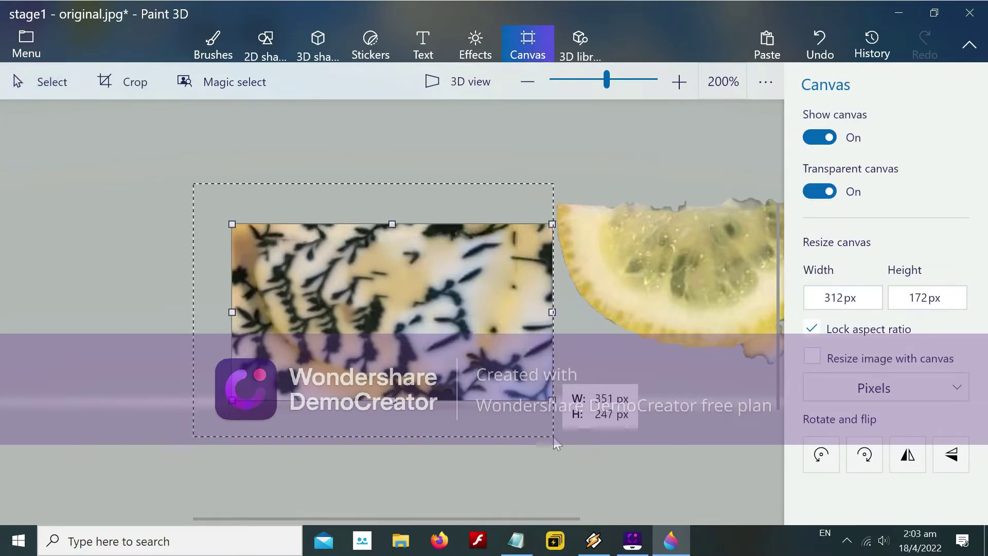
key(Delete)
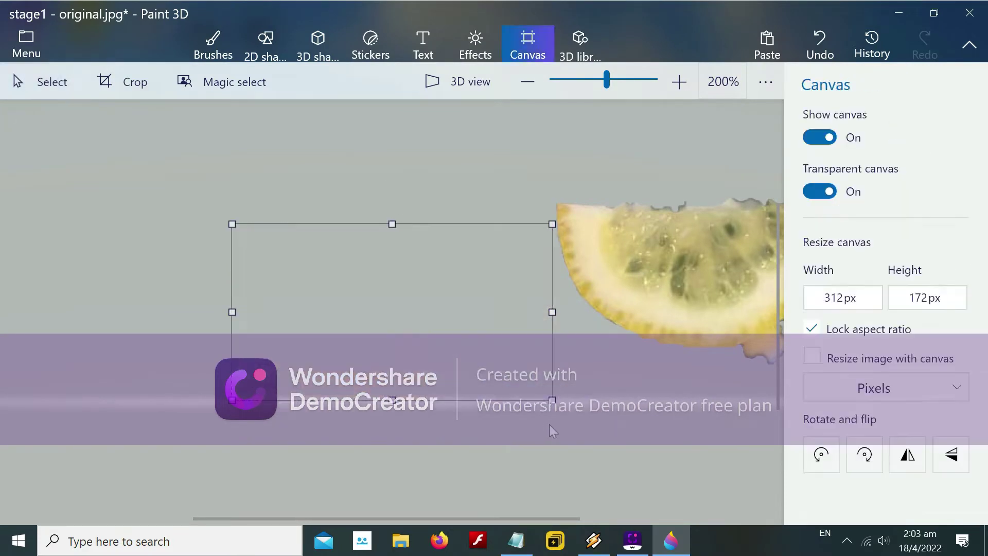
Enlarge the transparent canvas to 312×235px and move the lemon cutout into its centre
click(691, 261)
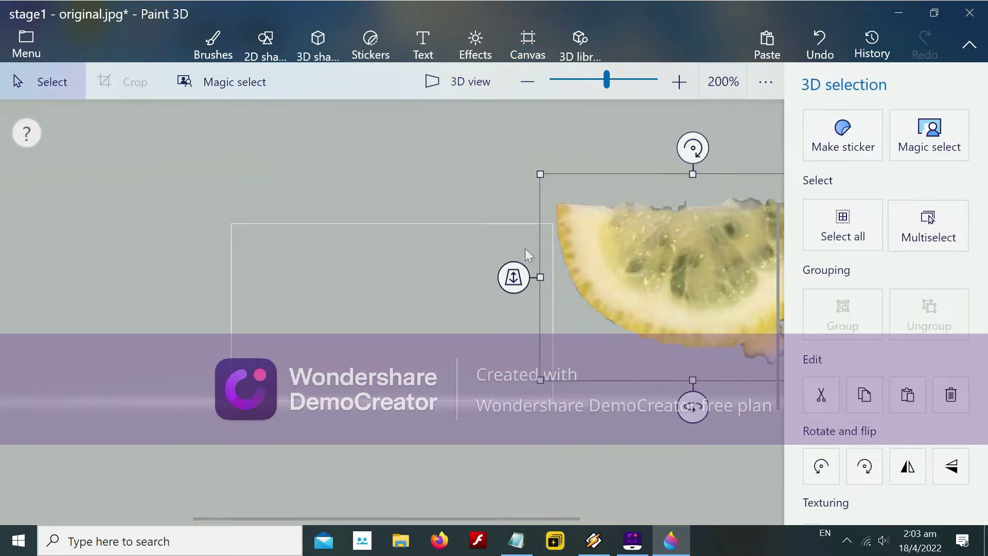
click(375, 278)
drag(391, 228, 381, 184)
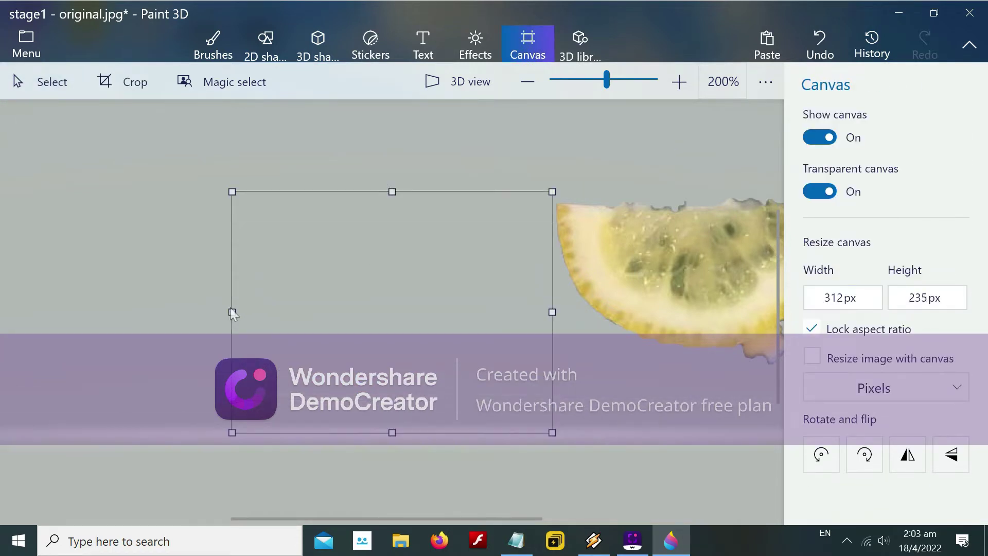
drag(232, 312, 155, 311)
drag(709, 268, 395, 307)
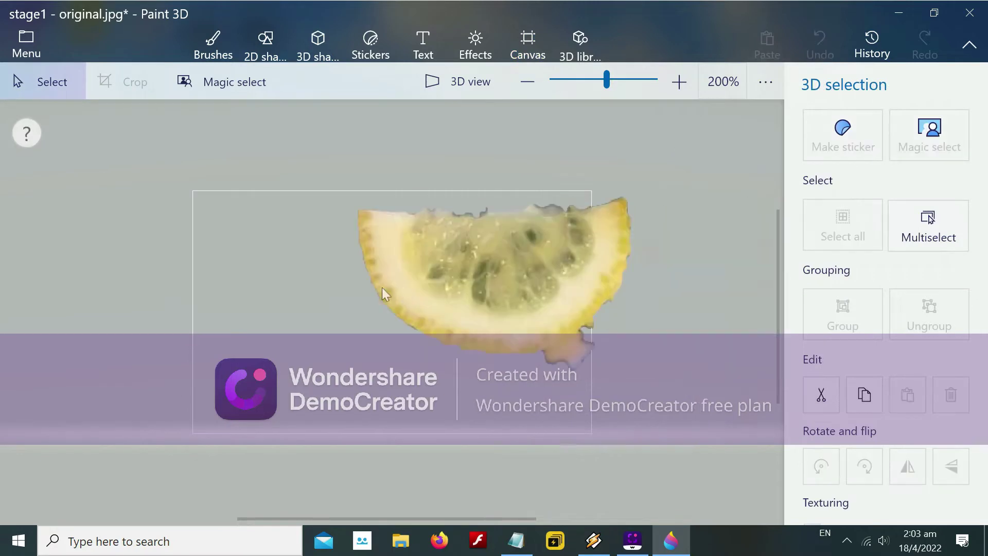
click(516, 540)
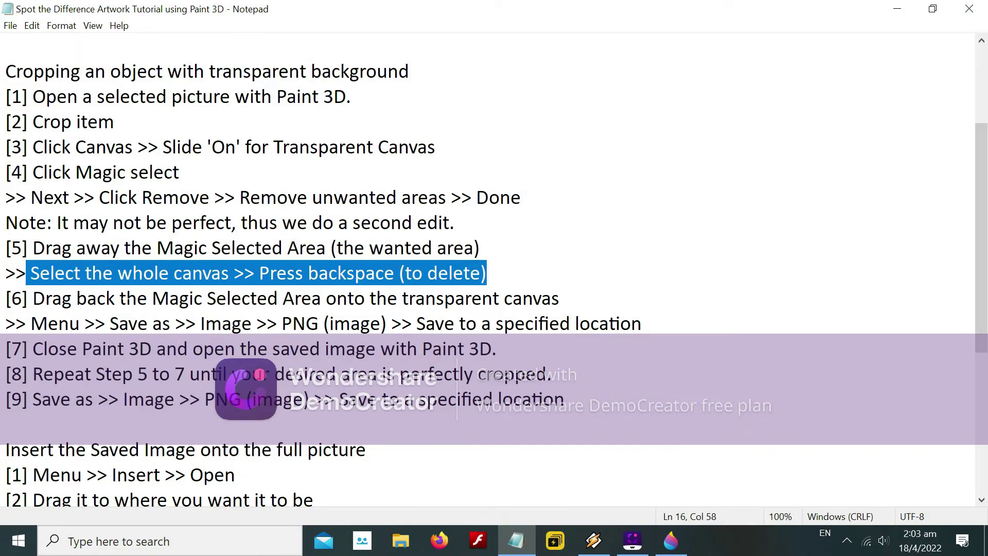
click(68, 222)
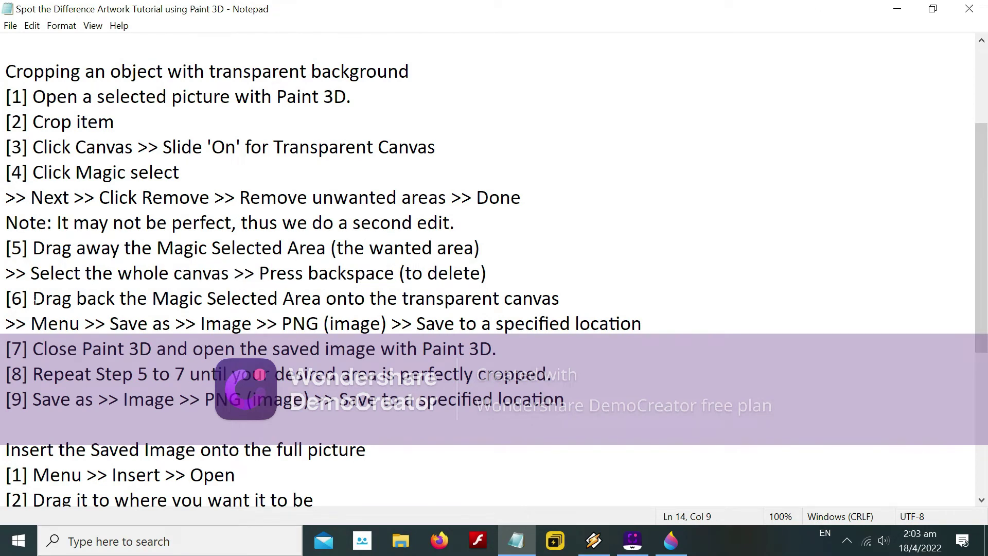
key(shift+Right)
key(shift+Right)
key(shift+Right)
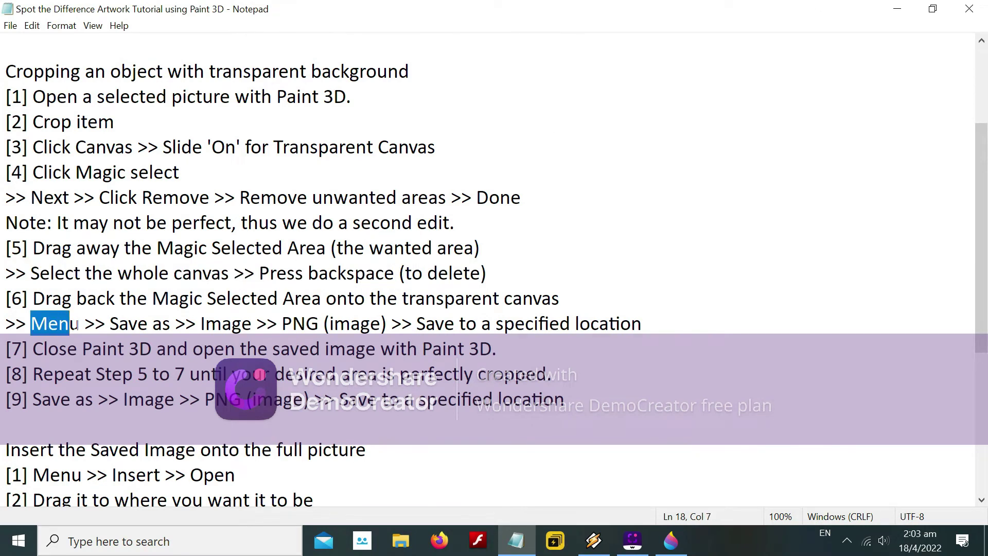
key(shift+Right)
drag(105, 324, 641, 324)
Save the transparent lemon cutout as the PNG image lemon1 on the Desktop
click(437, 298)
drag(32, 323, 642, 324)
click(908, 9)
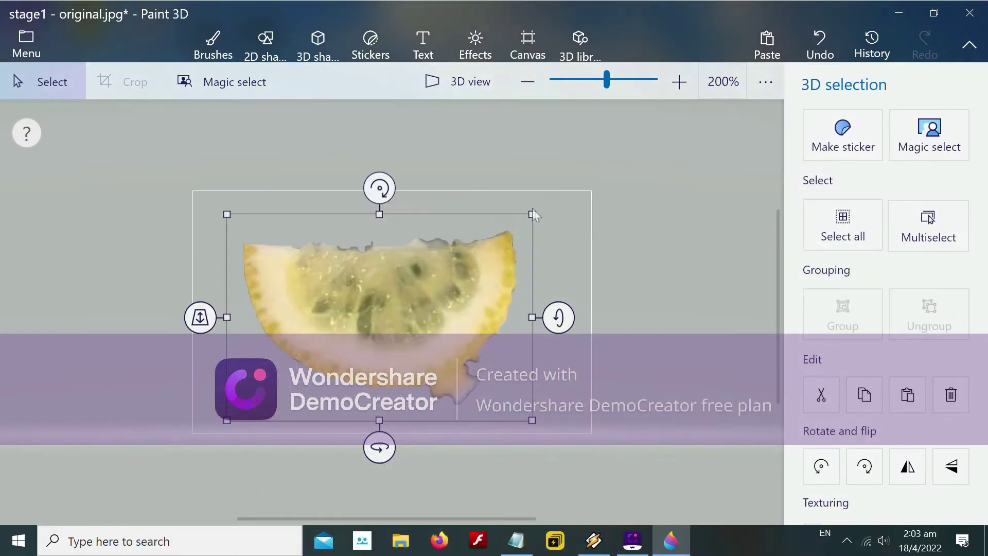
click(26, 41)
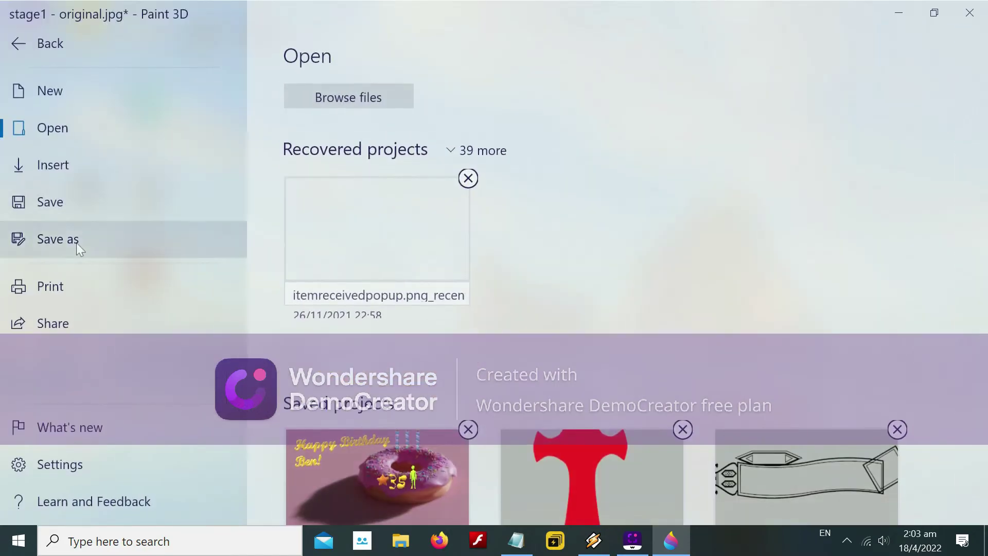
click(76, 241)
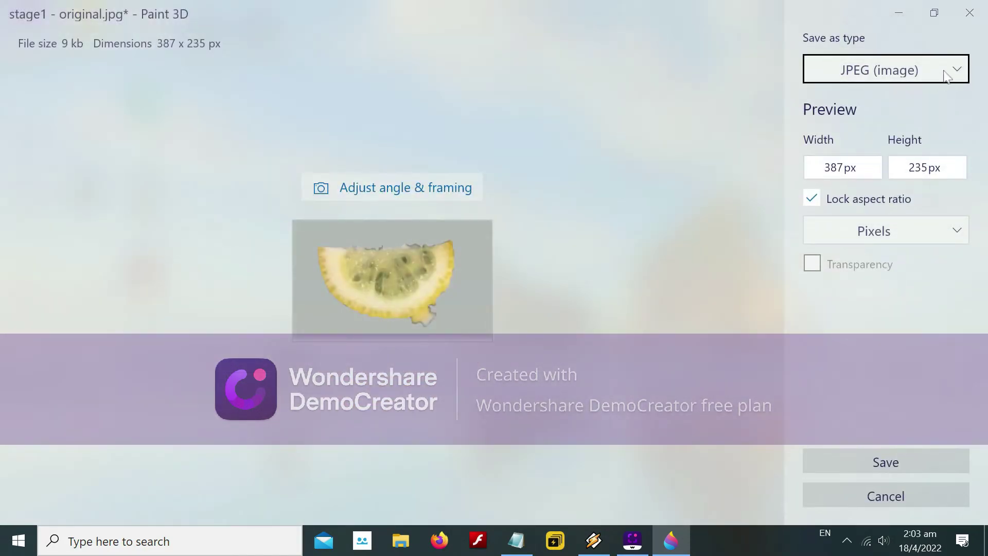
click(946, 74)
click(864, 44)
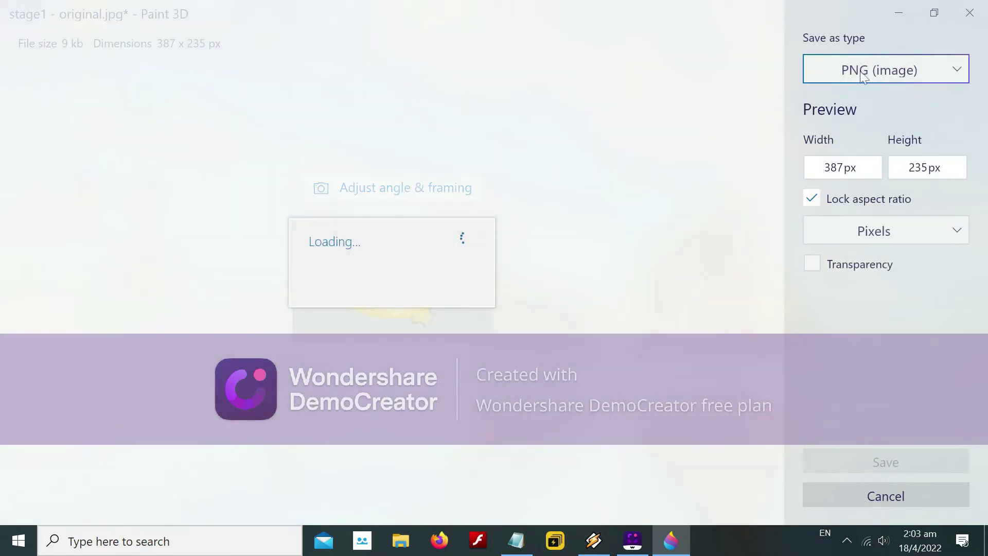
click(890, 449)
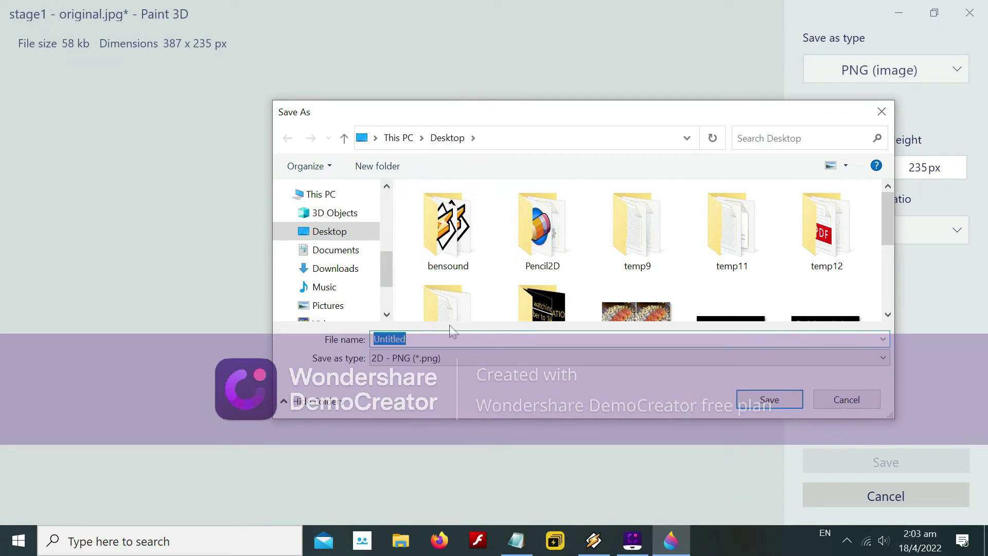
text(lemon1)
click(769, 400)
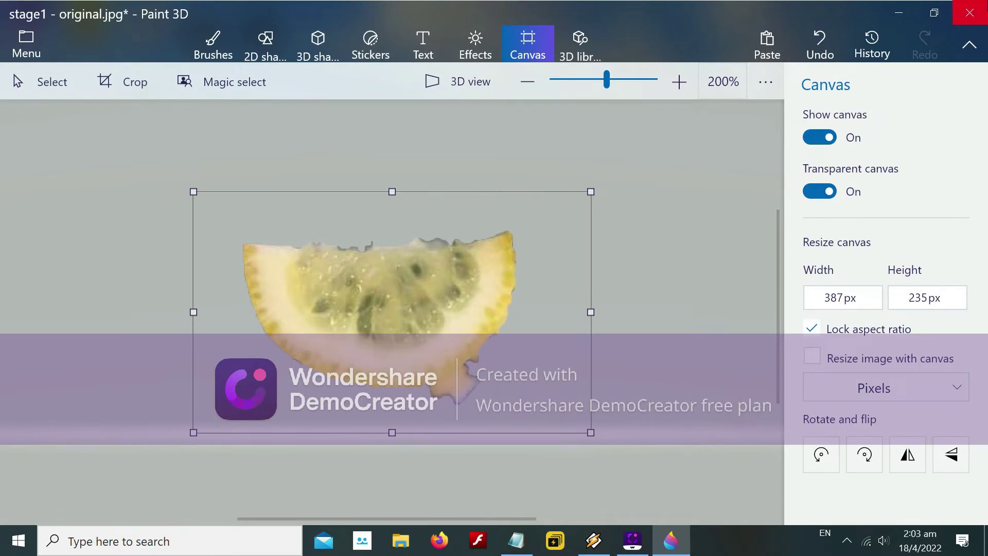
Close Paint 3D without saving the original and tidy the lemon1 desktop icon
click(969, 12)
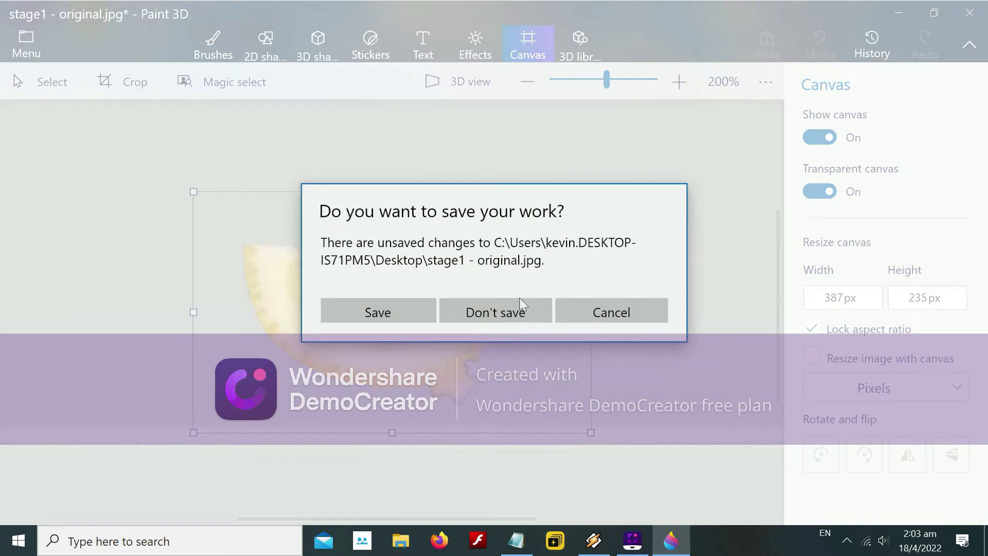
click(512, 311)
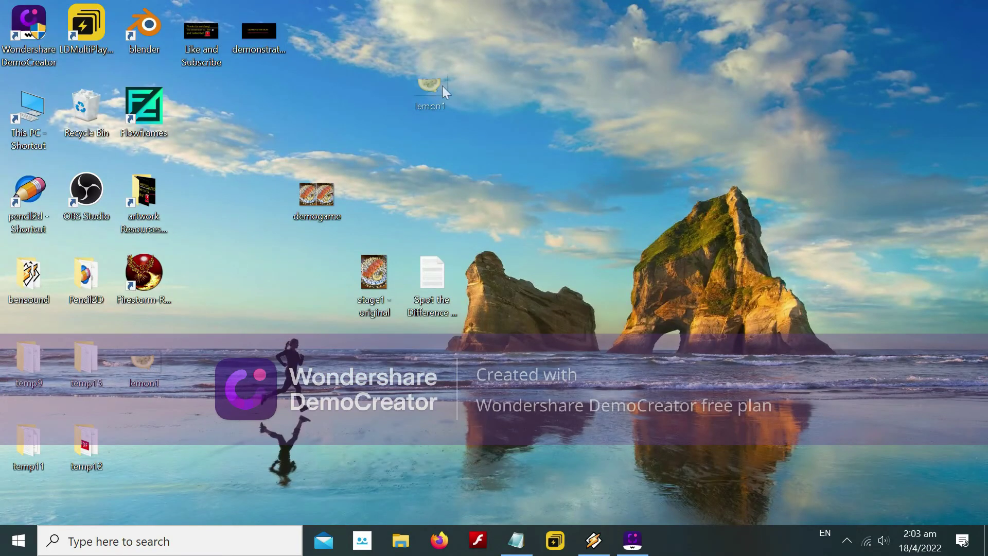
mouse_move(151, 369)
mouse_down()
mouse_move(489, 113)
mouse_move(477, 52)
mouse_up()
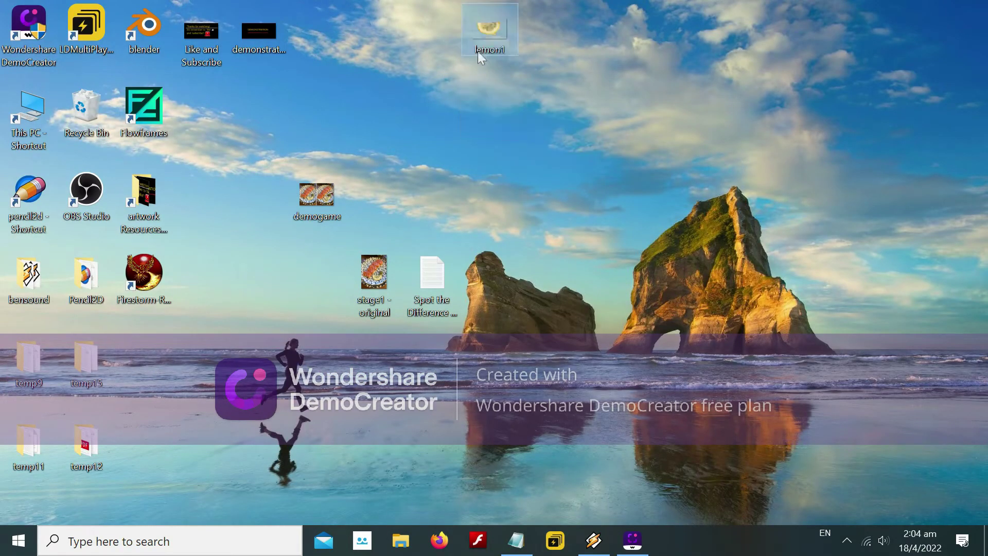
drag(507, 22, 489, 110)
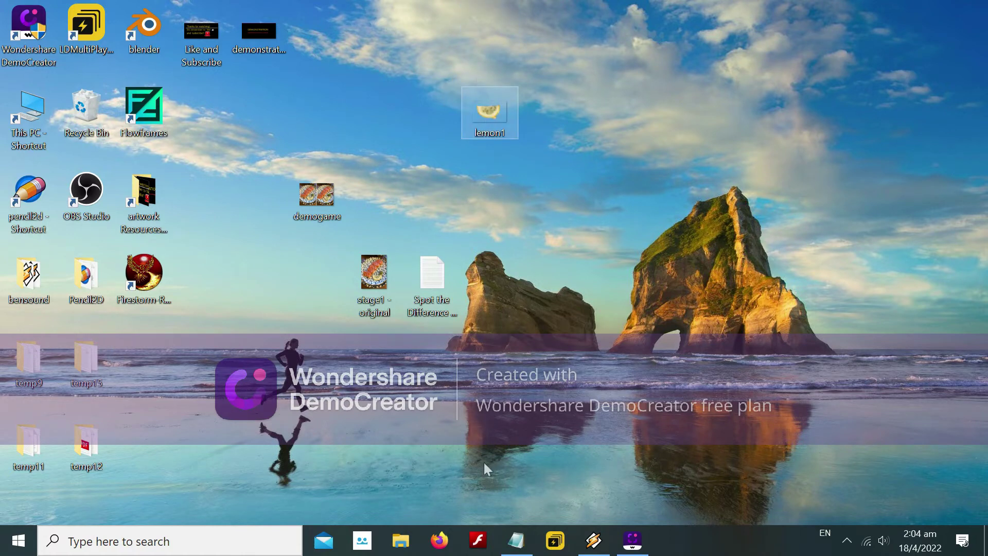
click(516, 541)
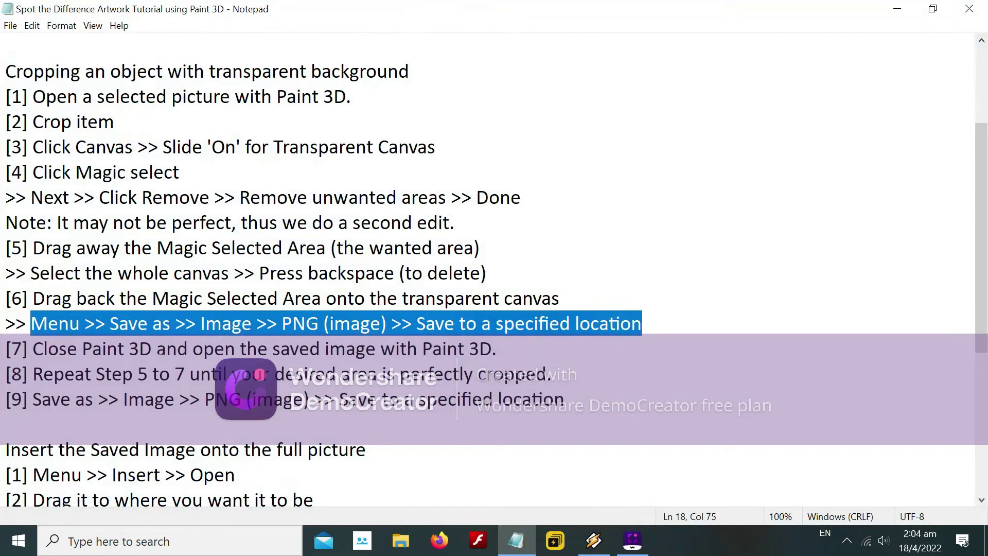
click(148, 374)
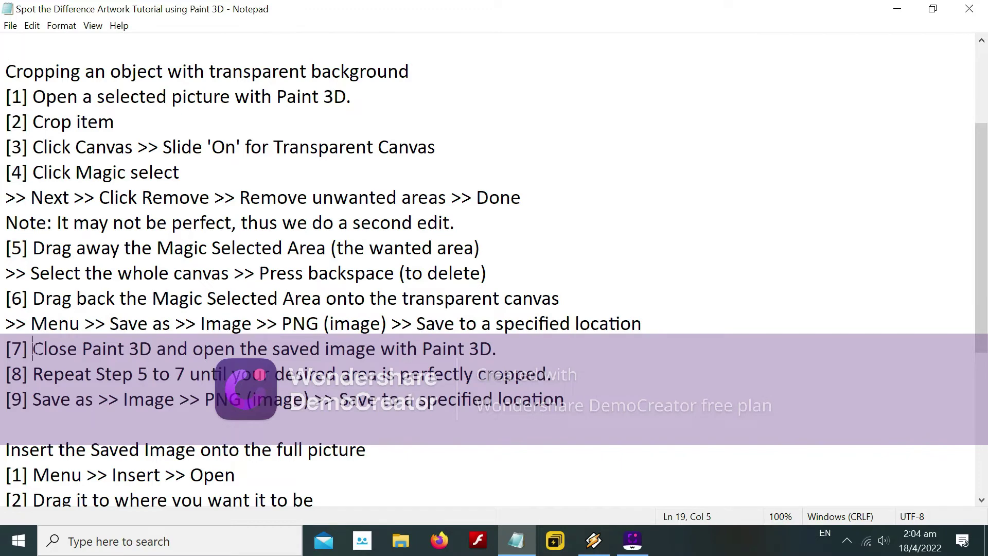
scroll(489, 267, down, 2)
scroll(489, 267, down, 1)
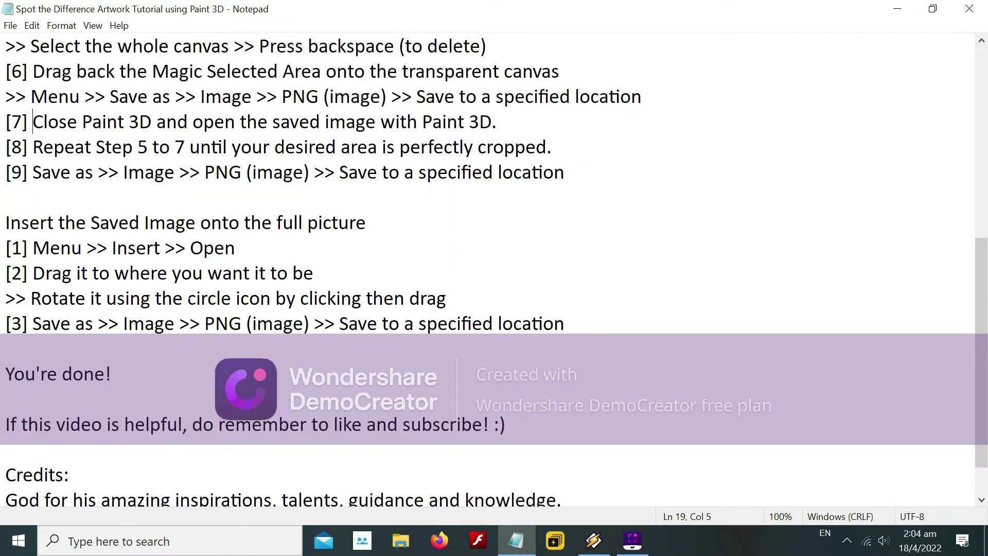
scroll(488, 268, down, 1)
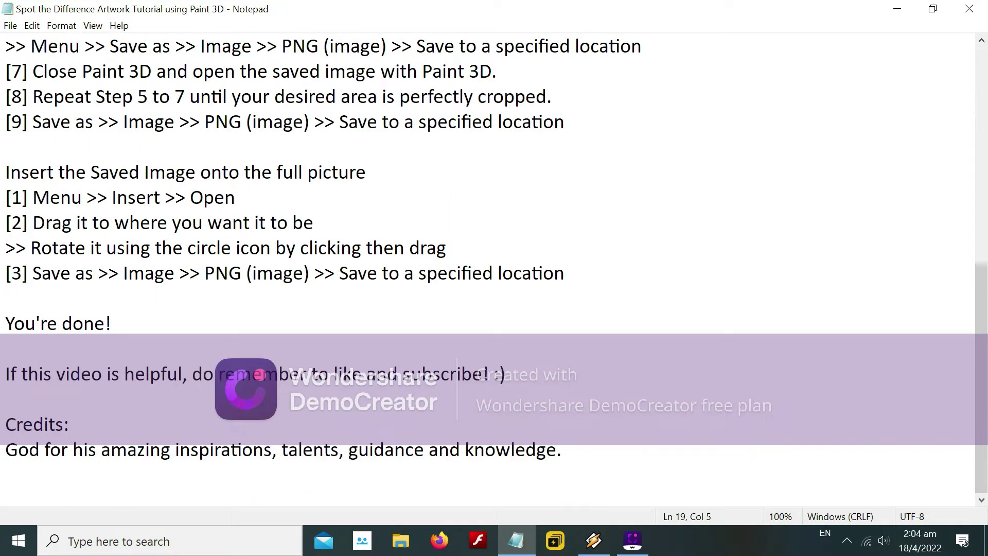
scroll(489, 268, up, 1)
key(shift+Right)
key(shift+Right)
key(shift+Right)
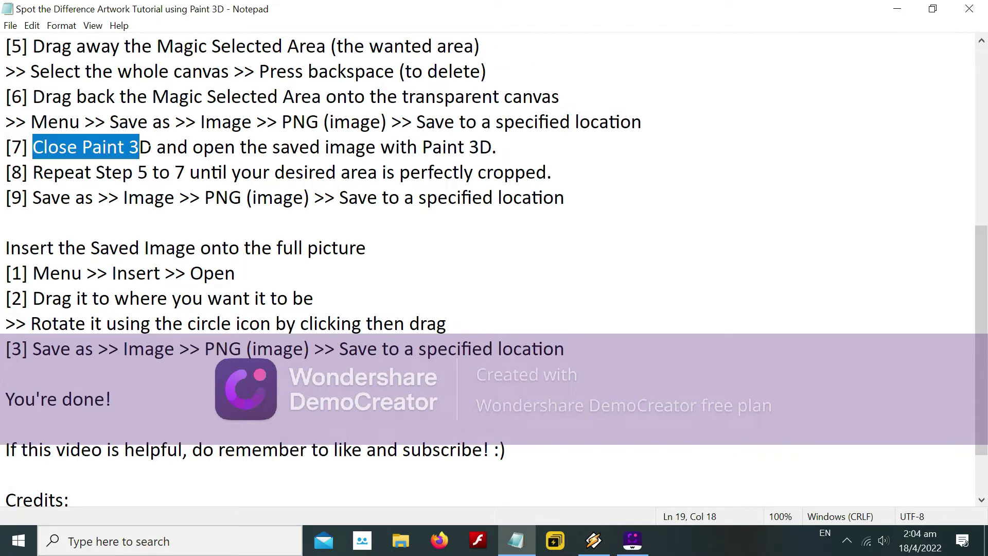
key(Right)
key(Right)
key(Right)
key(shift+Right)
key(shift+Right)
key(shift+Right)
key(shift+Right)
key(shift+Right)
key(shift+Right)
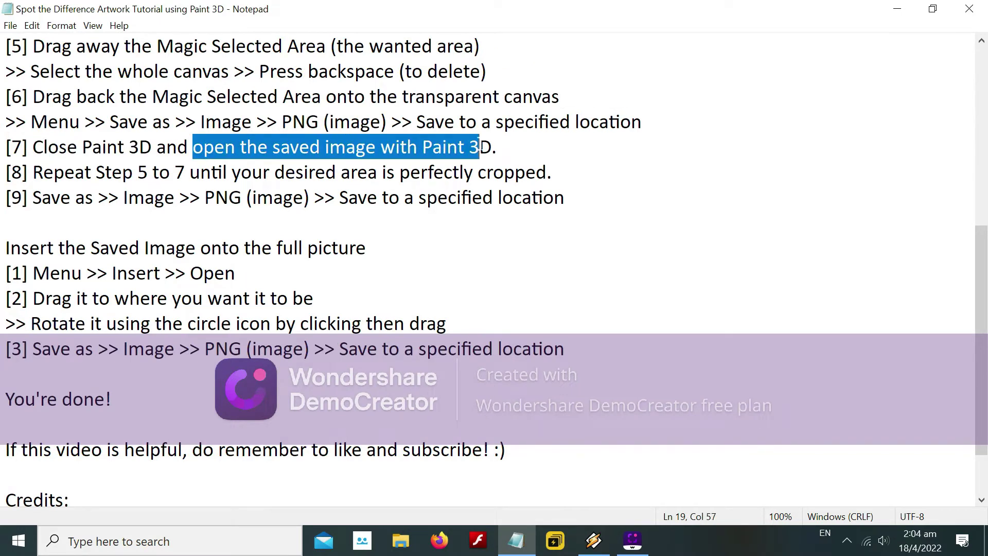
key(shift+Right)
key(shift+Right)
drag(33, 173, 552, 173)
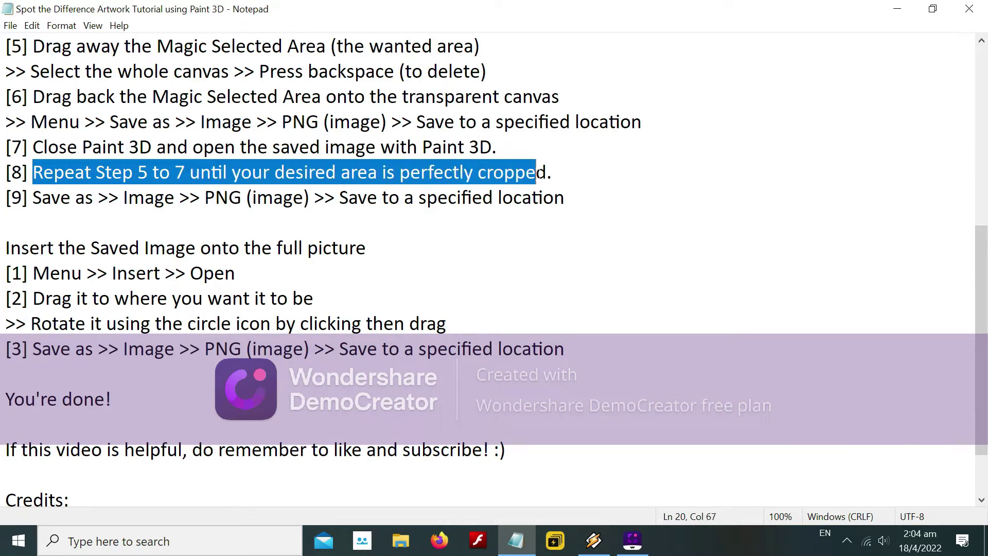
click(897, 9)
Open lemon1 in Paint 3D and start a Magic select cutout of the lemon
right_click(503, 108)
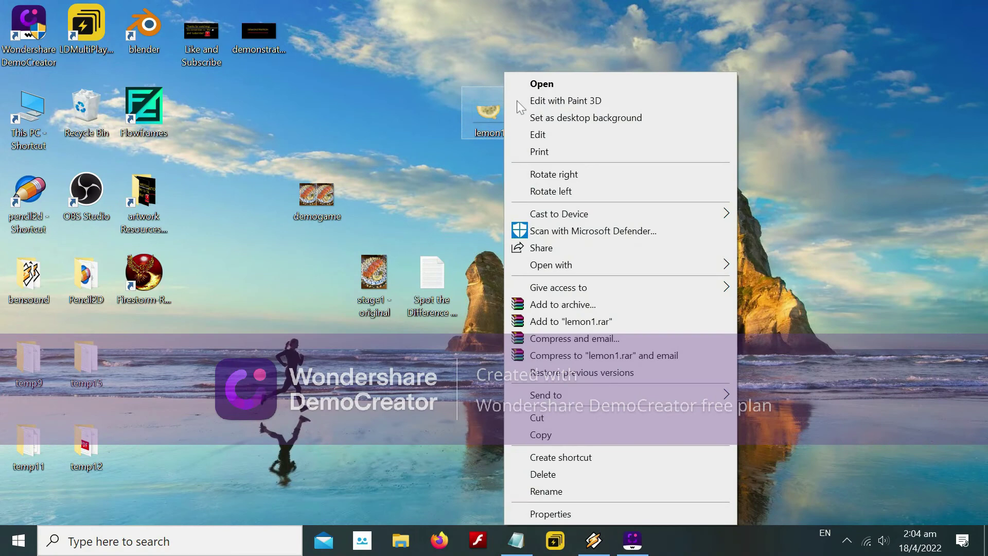
click(574, 100)
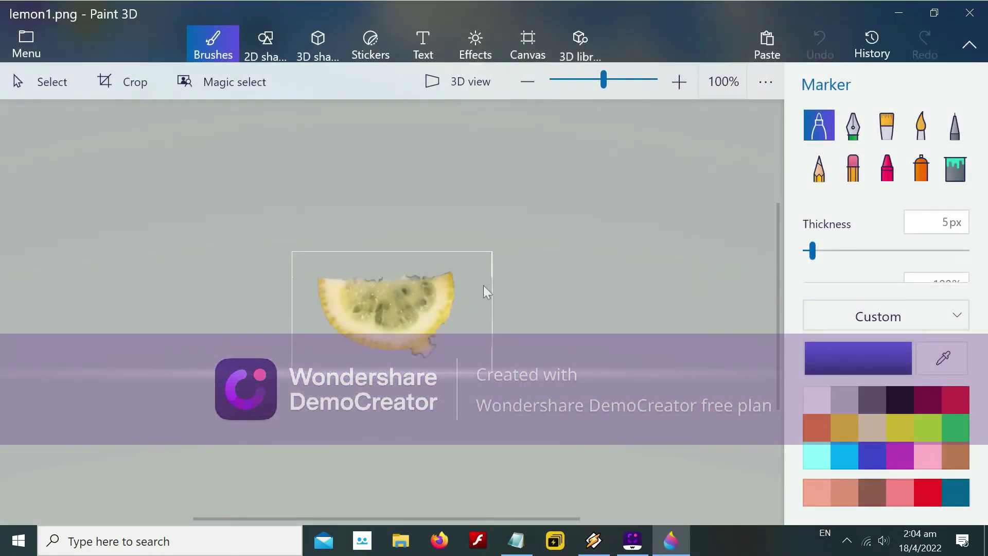
click(229, 82)
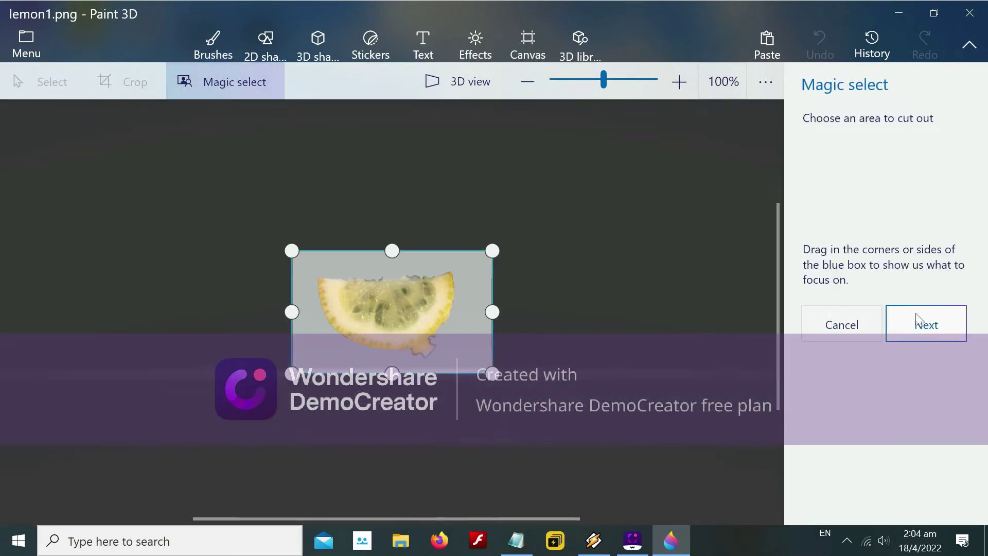
click(923, 324)
Remove the dark fringe along the lemon's top edge from the cutout and finish it
scroll(666, 331, down, 1)
scroll(666, 331, down, 1)
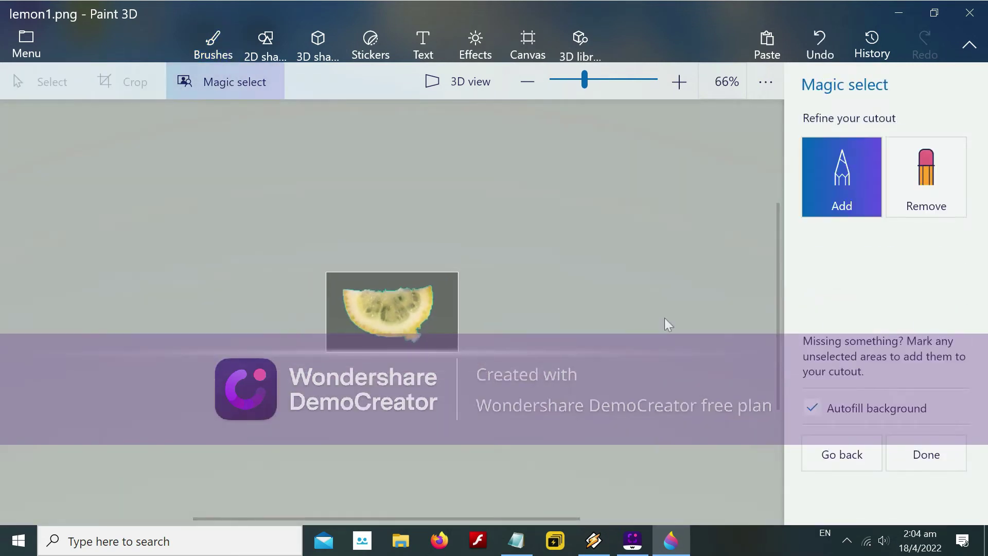
scroll(663, 325, up, 2)
scroll(662, 324, up, 2)
scroll(662, 324, up, 3)
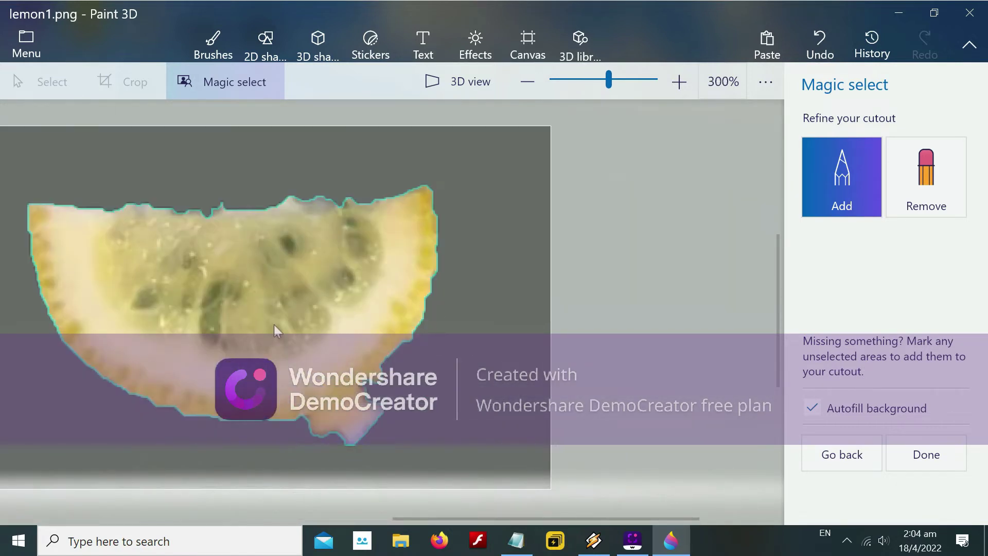
click(931, 193)
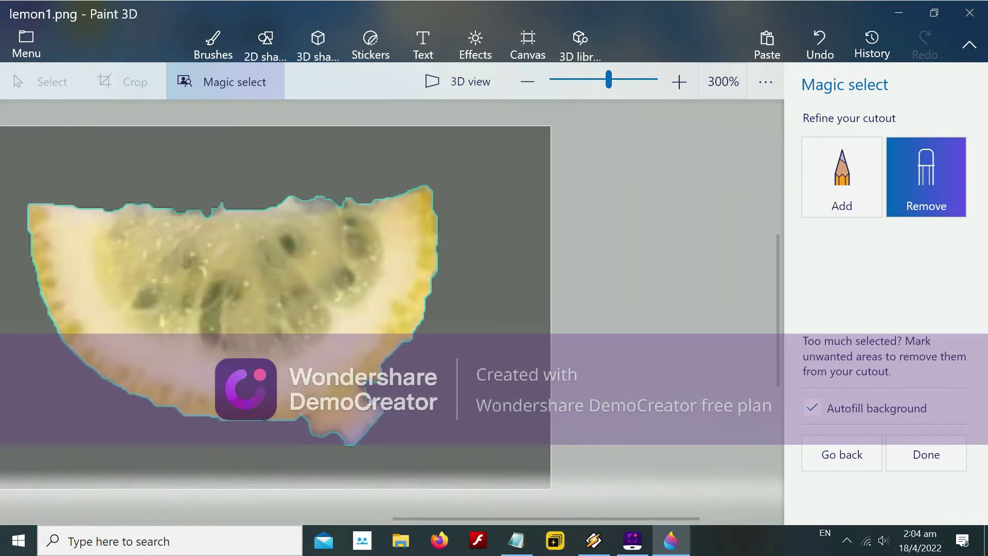
drag(311, 428, 314, 430)
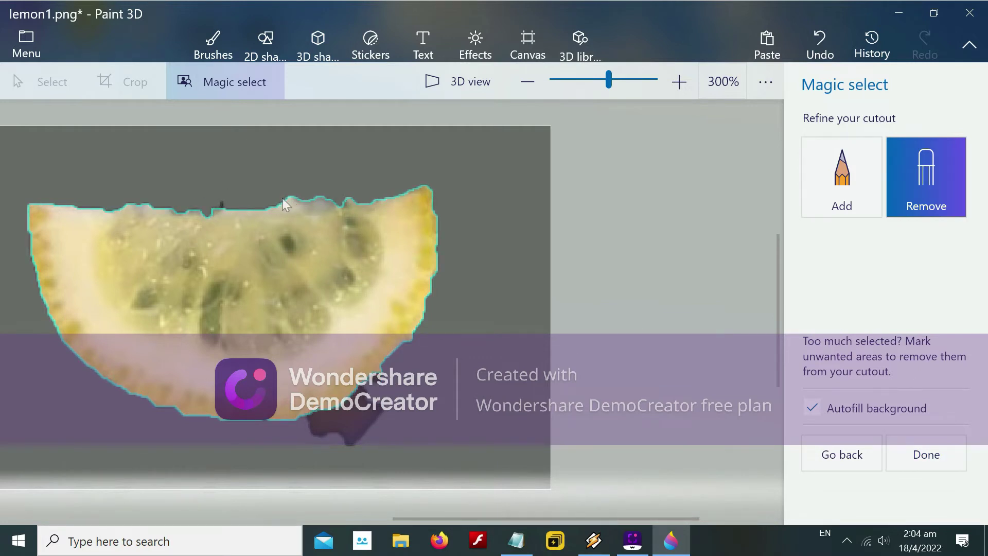
drag(284, 204, 365, 199)
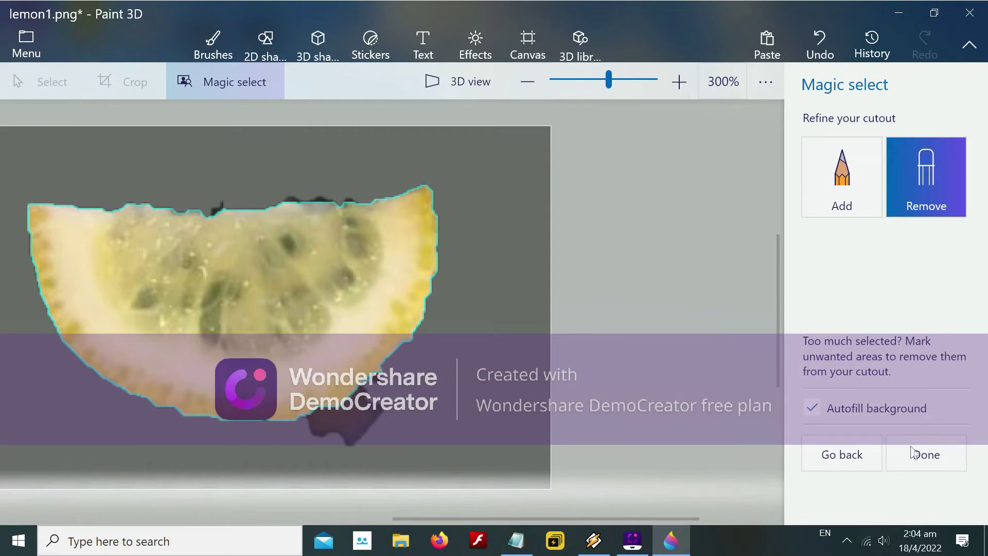
click(910, 454)
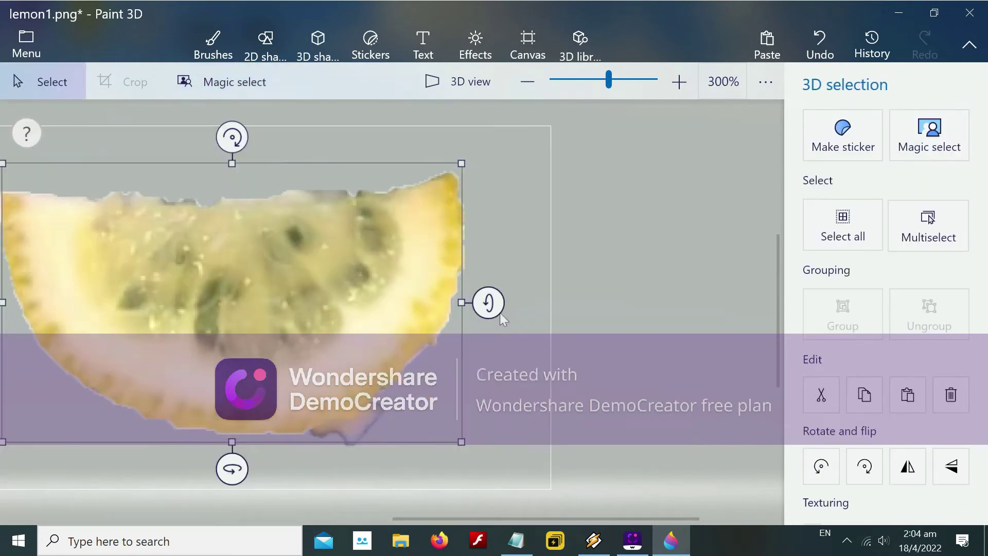
Delete the leftover white background piece and move the lemon slice into the emptied spot
drag(380, 308, 683, 297)
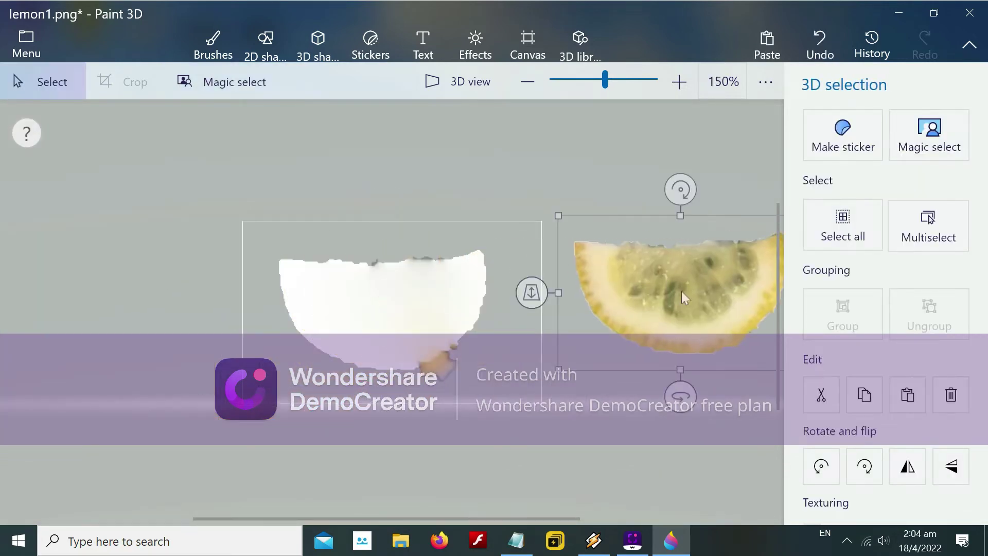
click(308, 166)
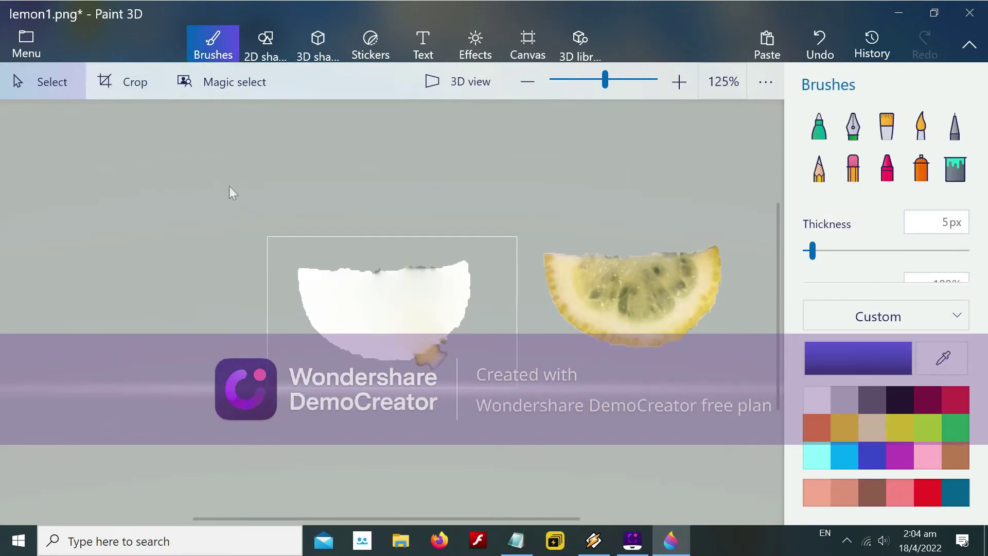
drag(227, 173, 514, 361)
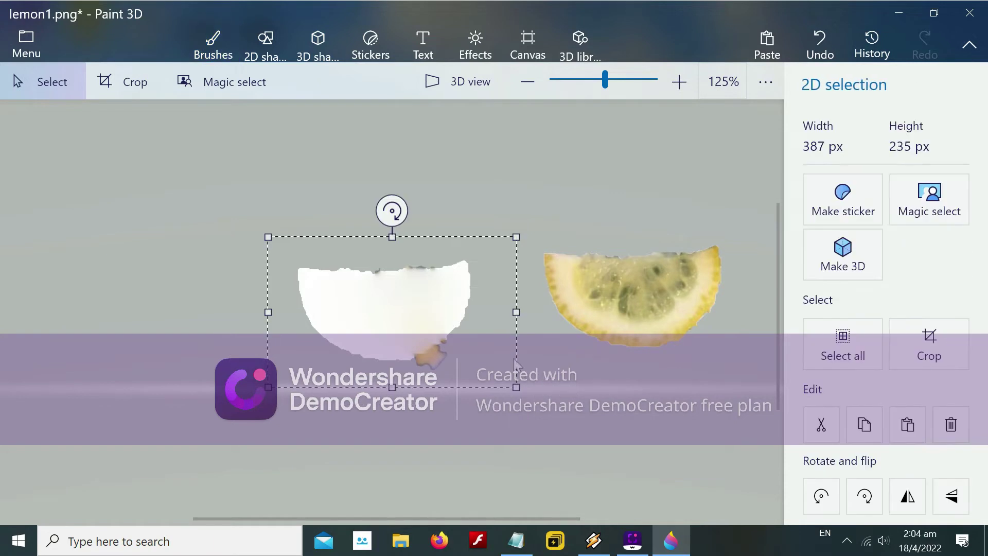
key(Delete)
click(624, 295)
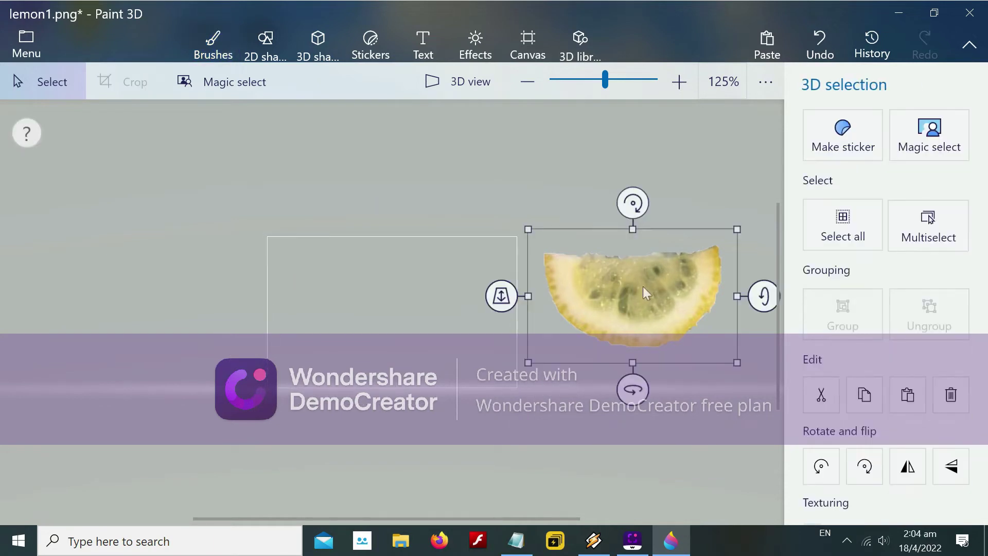
drag(647, 292, 400, 313)
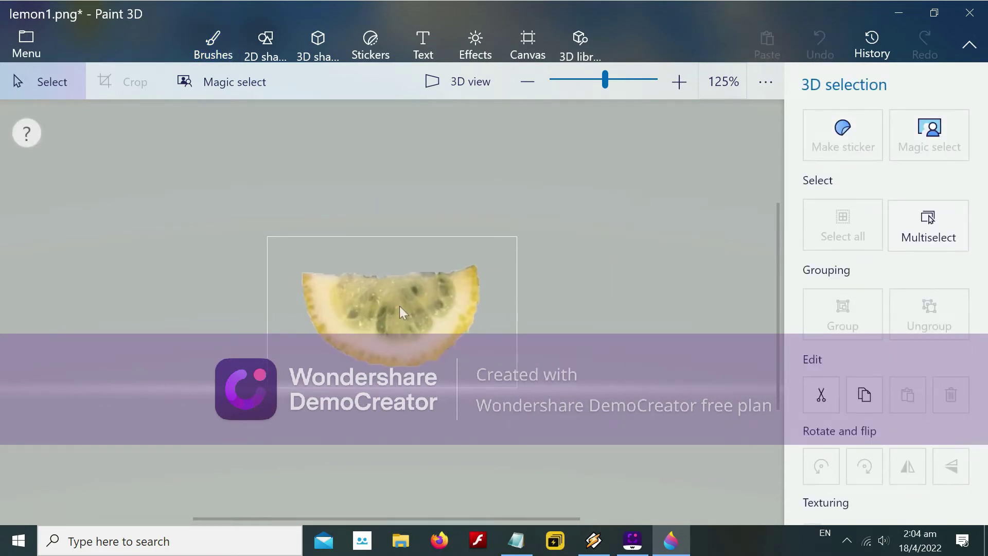
click(39, 44)
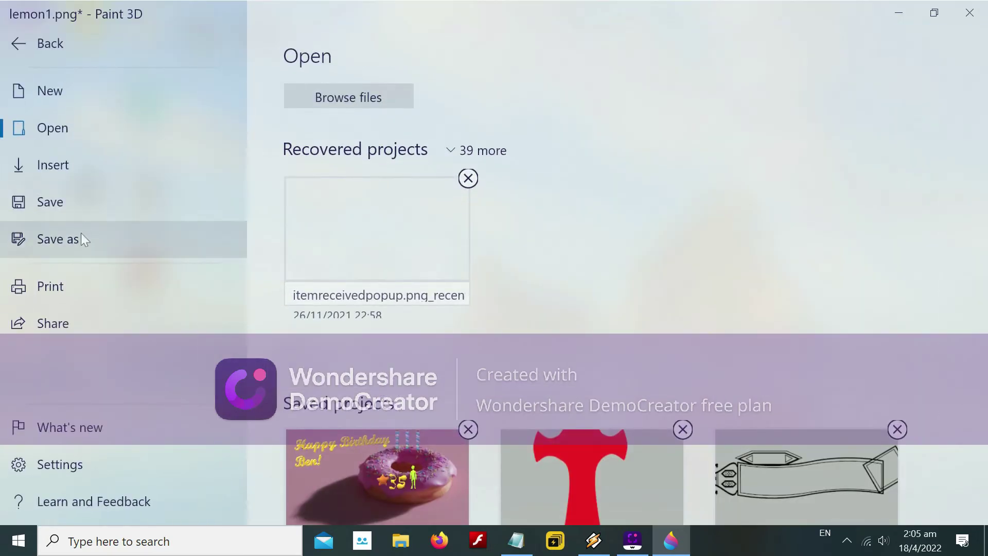
Save the re-cut lemon as the PNG image lemonfinal on the Desktop and close Paint 3D
click(81, 236)
click(319, 146)
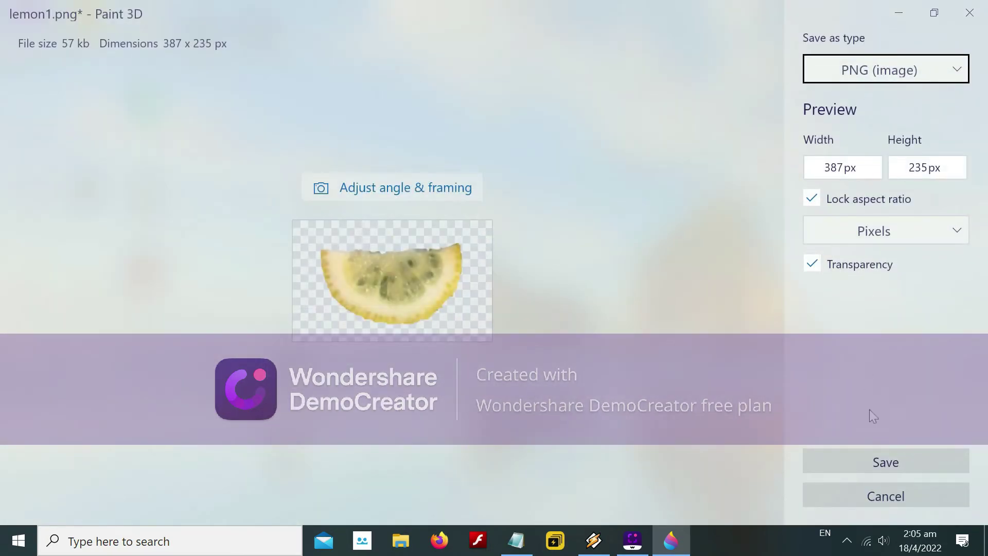
click(874, 462)
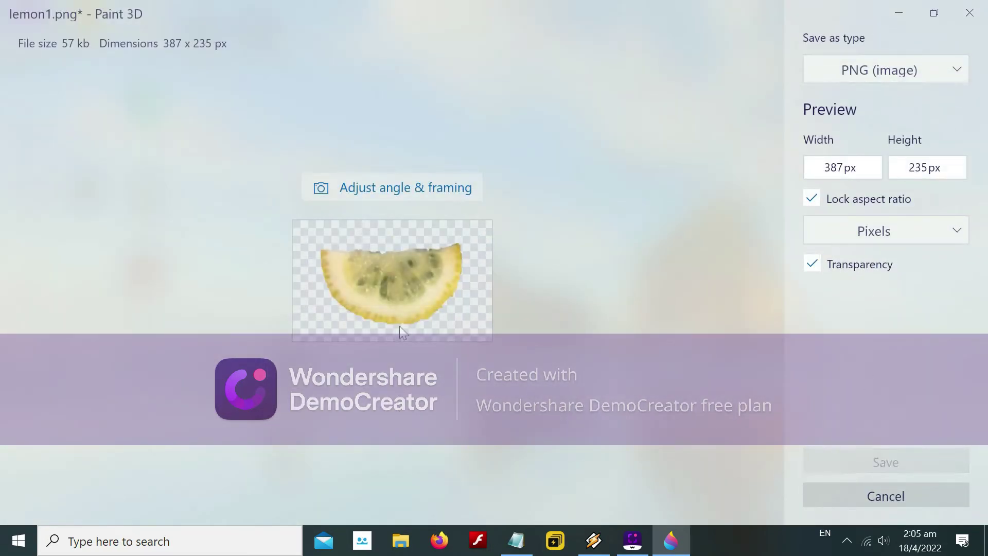
text(l)
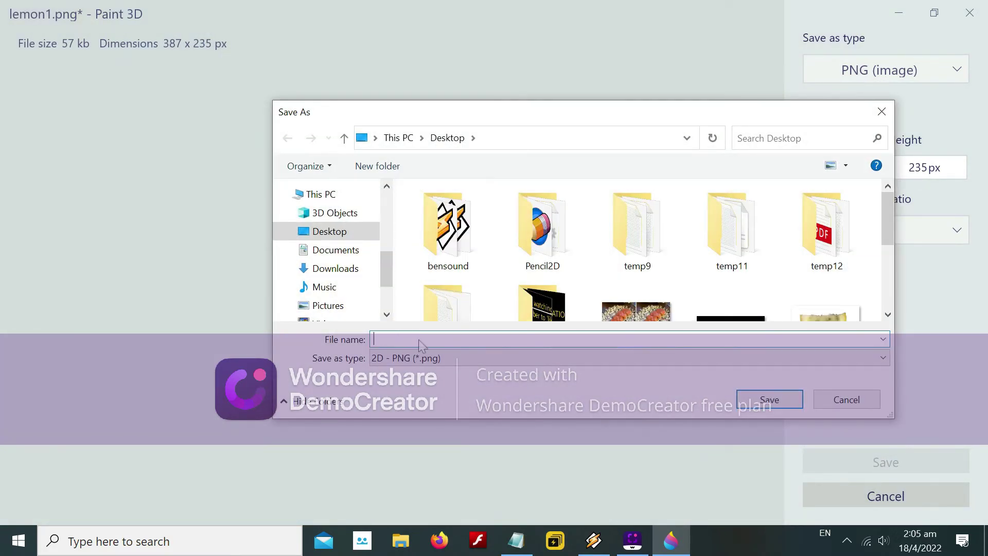
text(emonfinal)
click(752, 399)
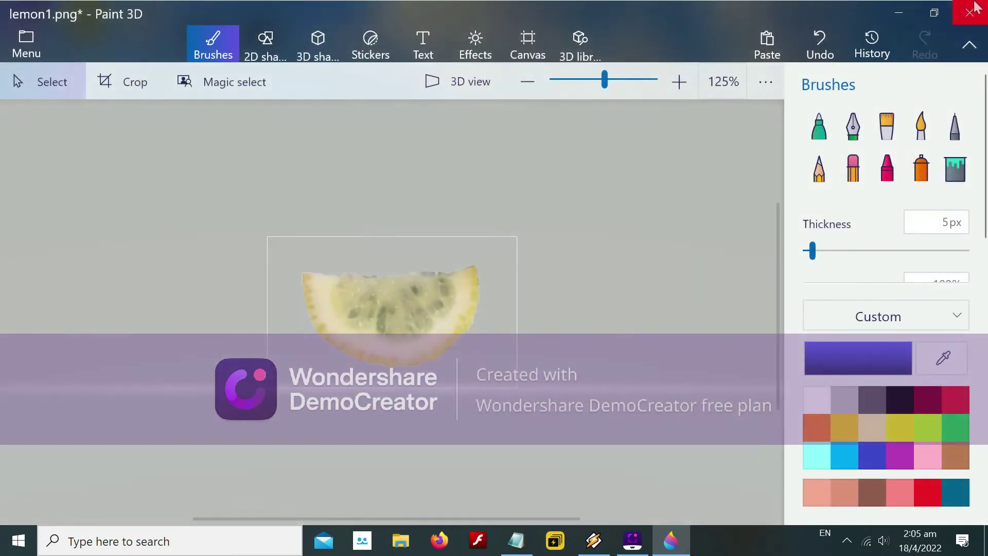
click(969, 14)
Discard Paint 3D changes, move lemonfinal to the desktop's top, and delete the old lemon1 file
click(502, 312)
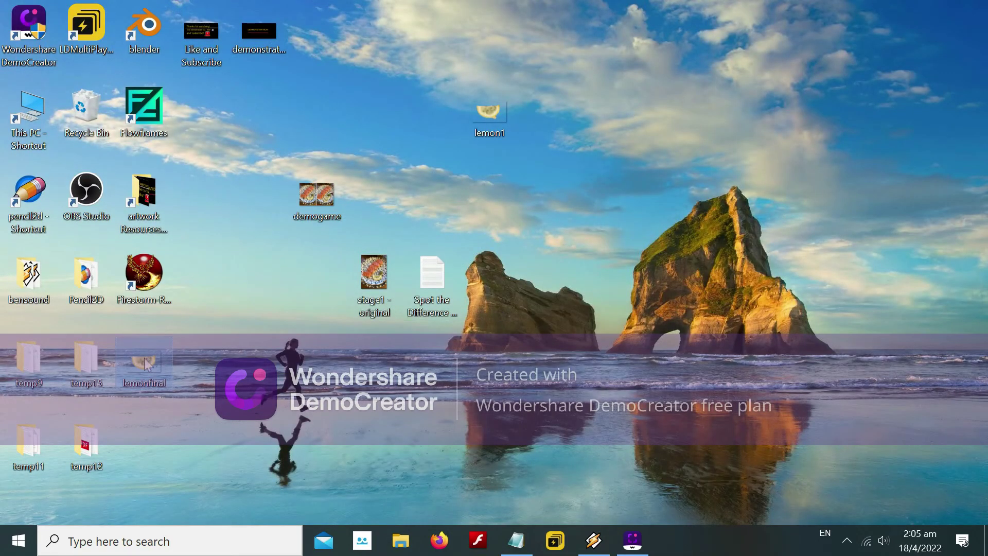
drag(146, 363, 312, 287)
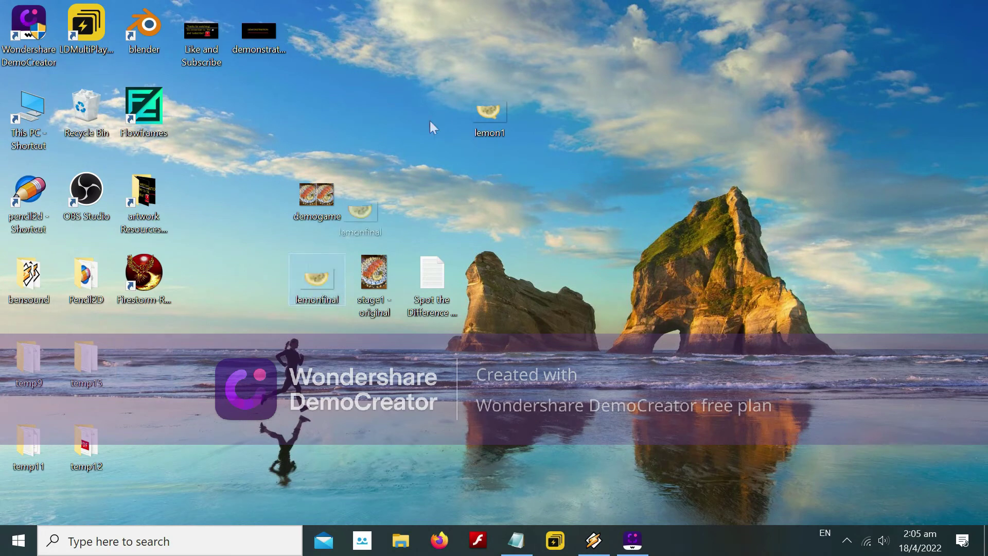
drag(429, 118, 434, 87)
mouse_move(477, 116)
mouse_down()
mouse_move(483, 61)
mouse_move(440, 44)
mouse_up()
right_click(493, 32)
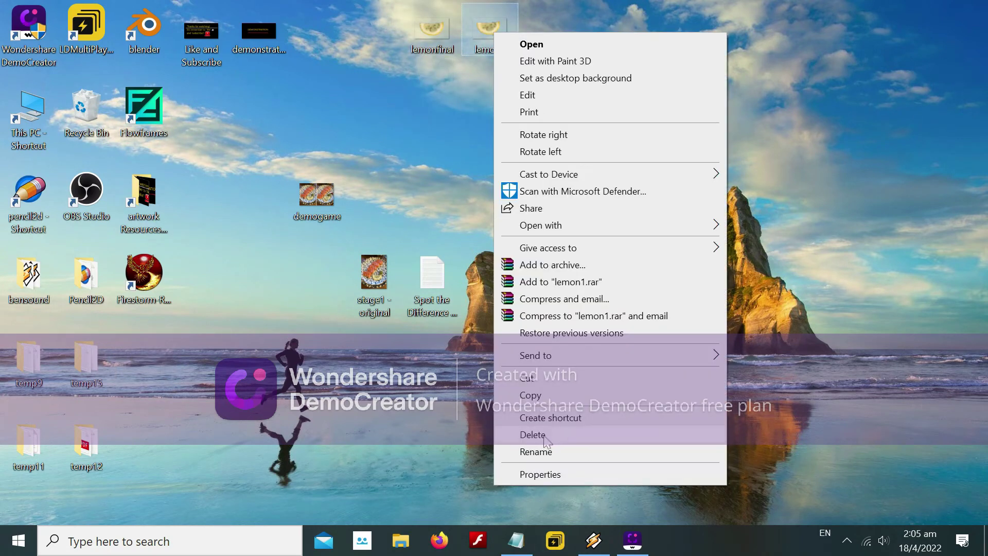
click(532, 435)
click(433, 28)
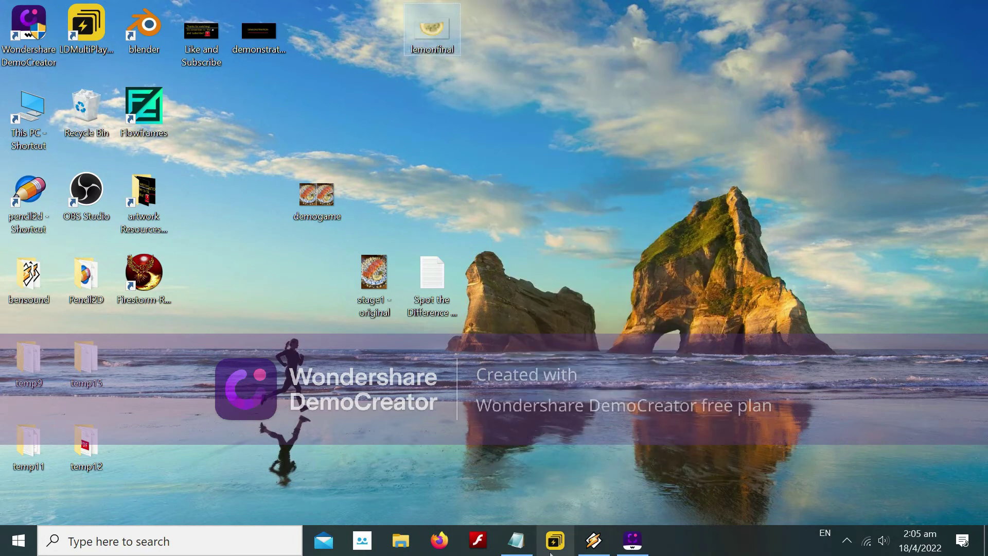
Review the notes' 'Insert the Saved Image' section, then minimise Notepad to show the desktop
click(516, 541)
scroll(469, 309, down, 1)
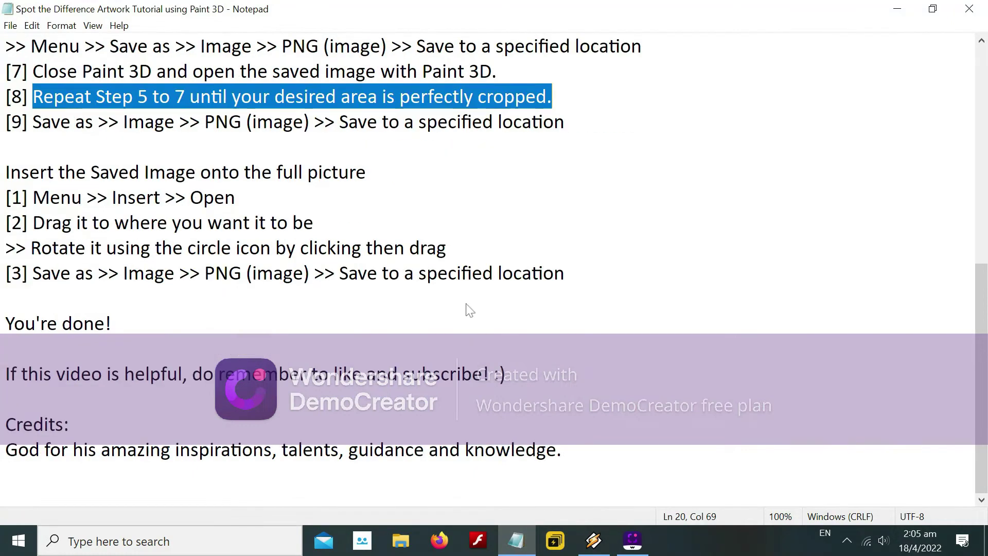
click(80, 156)
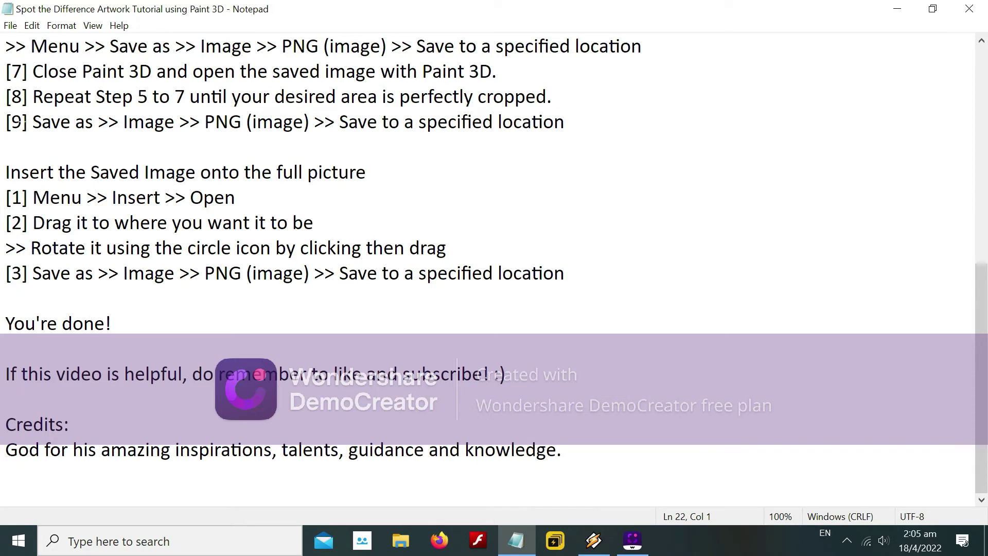
drag(6, 172, 366, 172)
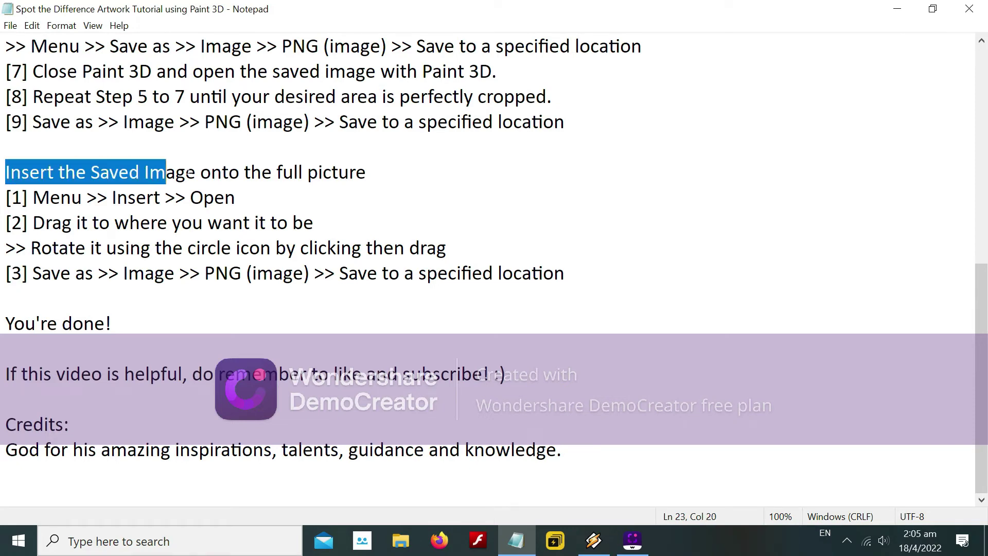
click(242, 198)
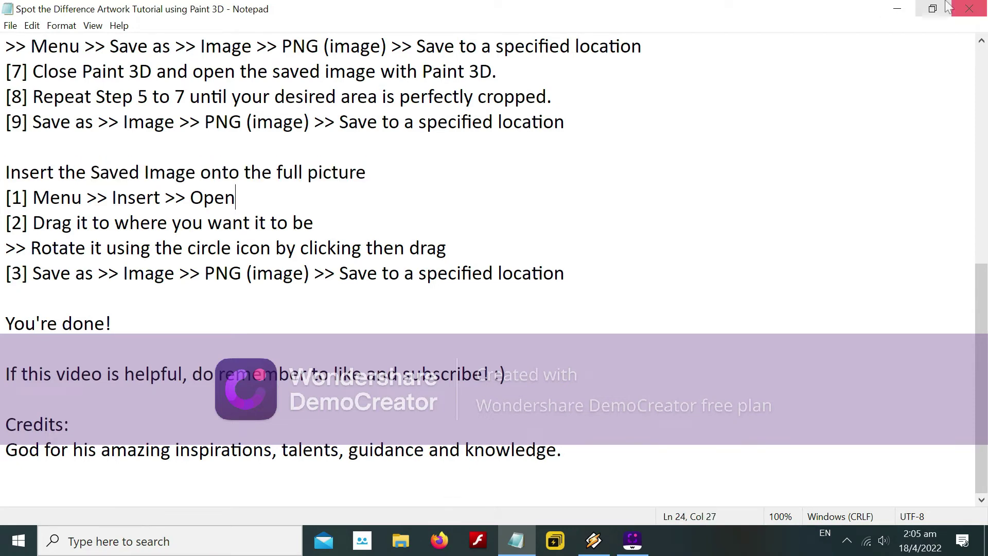
click(897, 9)
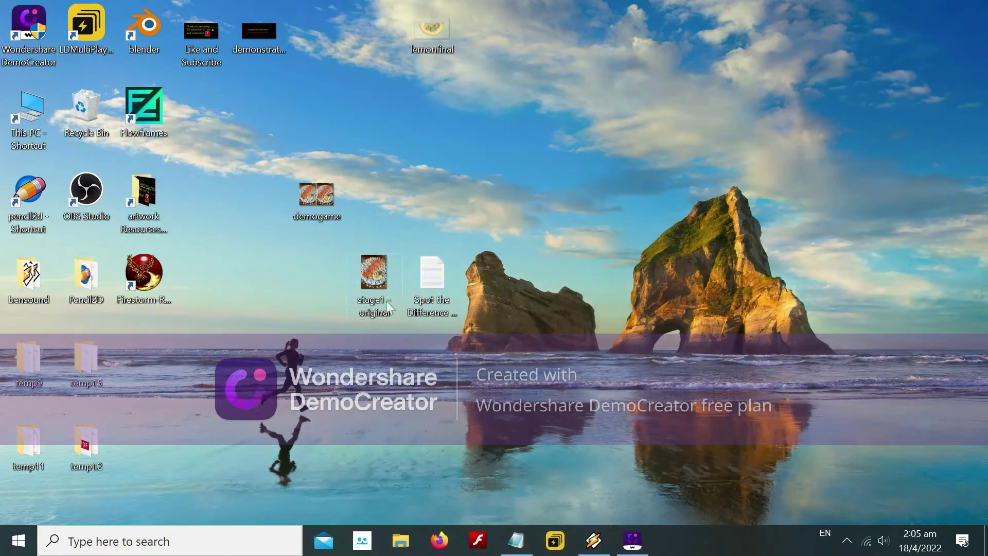
Move stage1 - original beside lemonfinal and open it with Paint 3D
drag(374, 281, 513, 53)
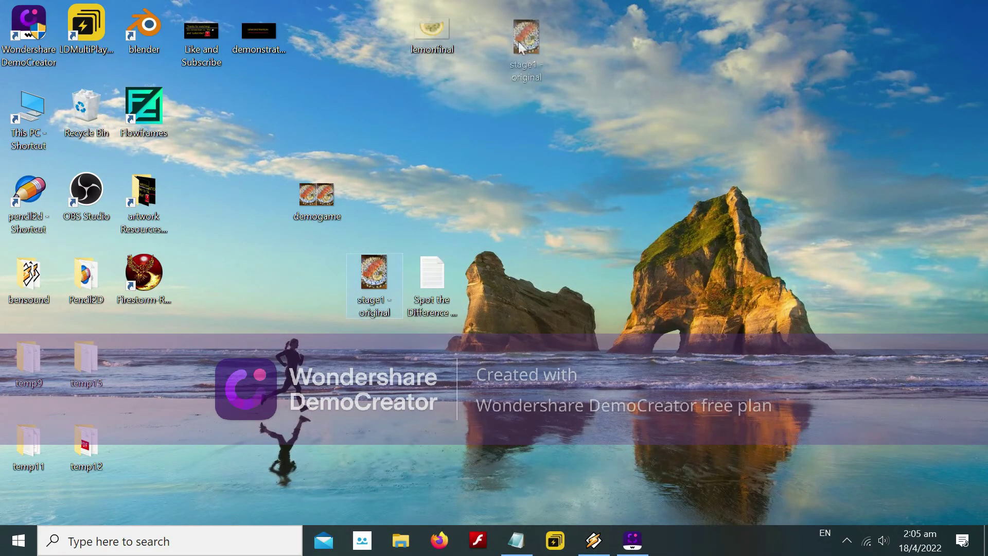
right_click(508, 47)
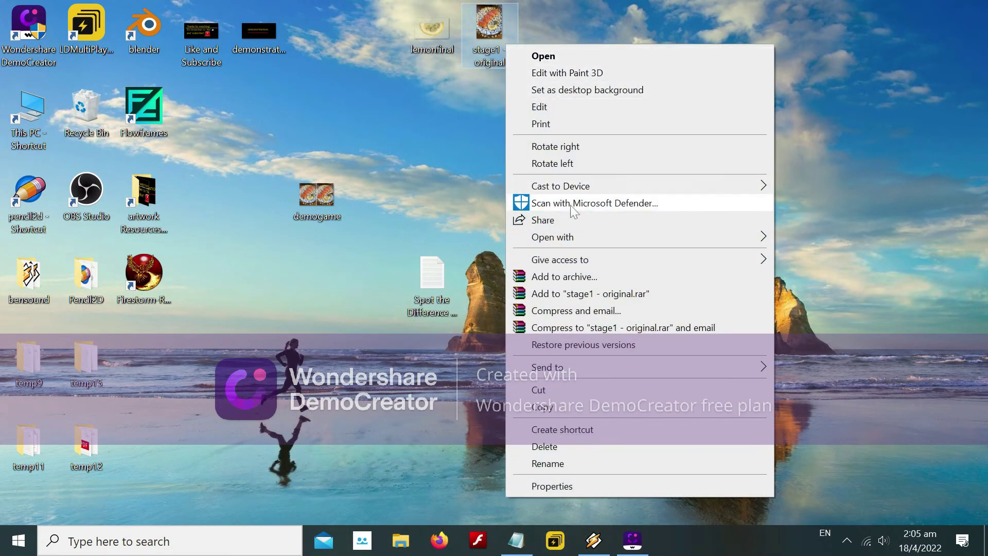
mouse_move(552, 236)
click(862, 274)
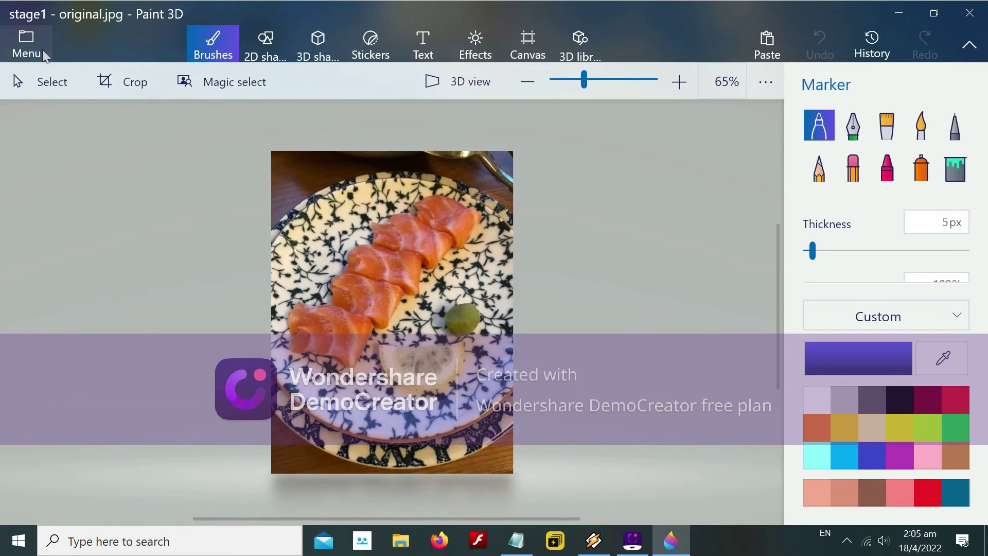
Insert lemonfinal onto the sushi photo, move it onto the plate and rotate it slightly clockwise
click(44, 54)
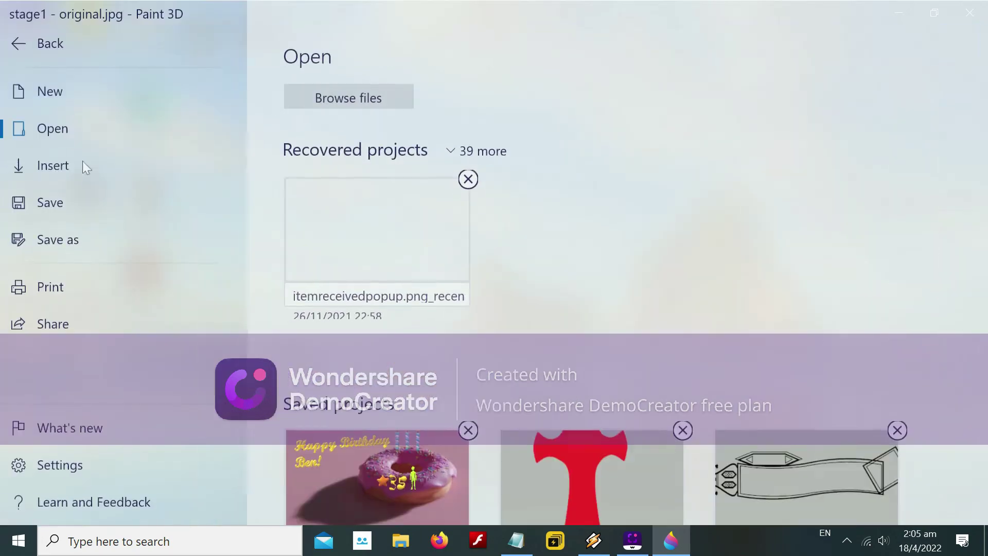
key(Escape)
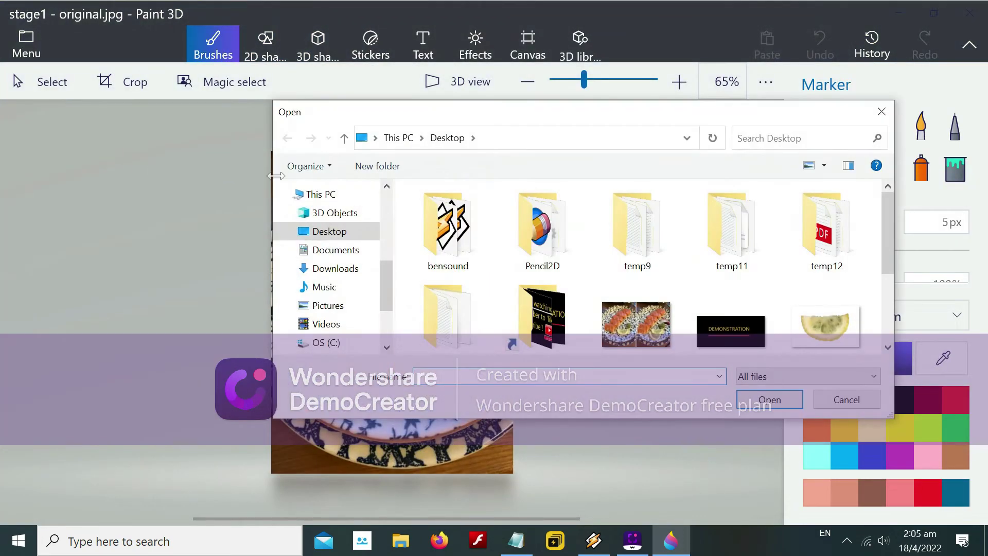
scroll(739, 280, down, 1)
double_click(829, 291)
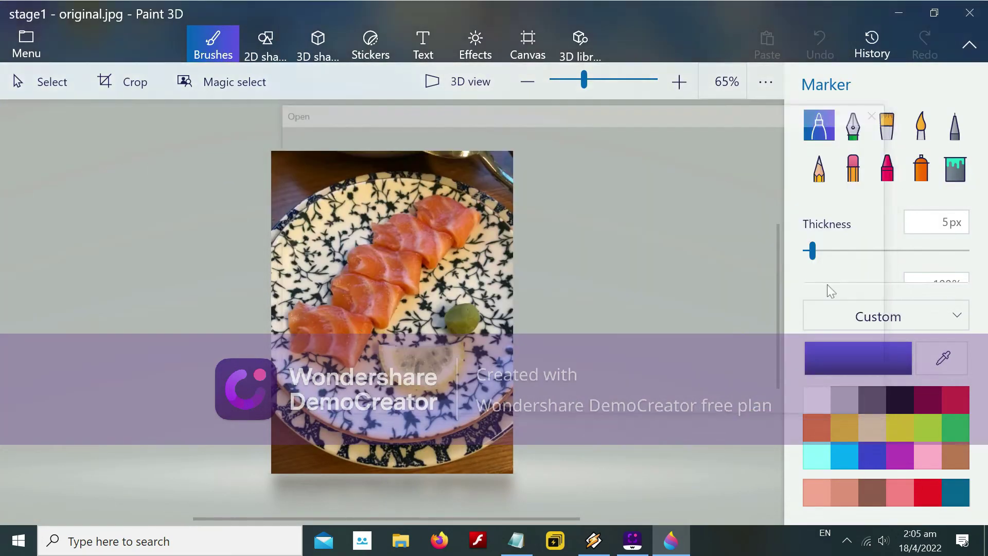
drag(412, 353, 412, 434)
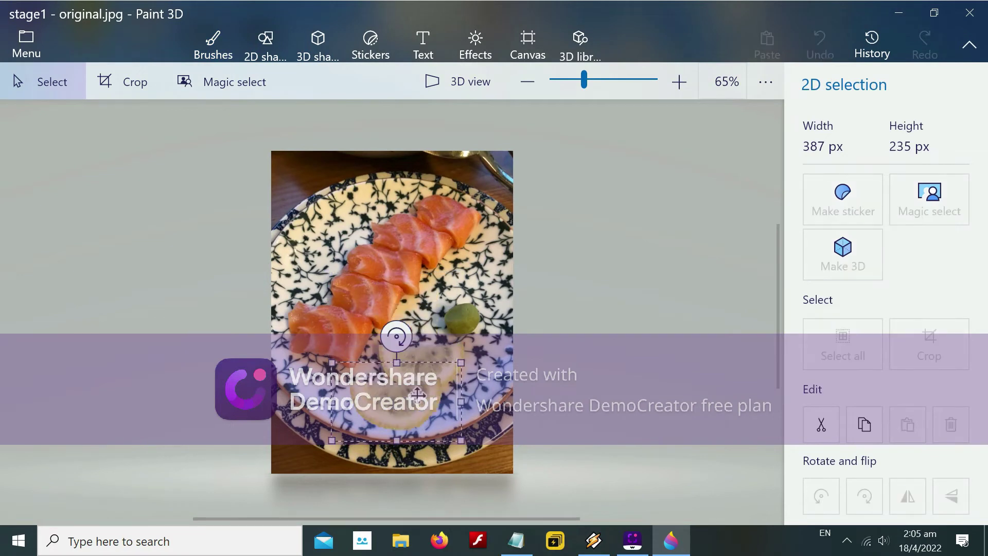
drag(393, 328, 408, 330)
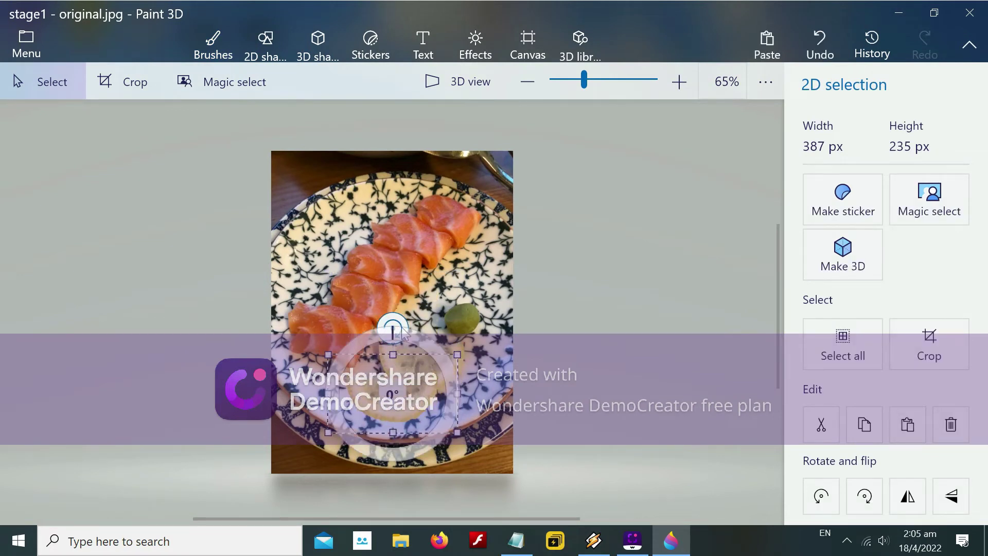
drag(443, 391, 450, 393)
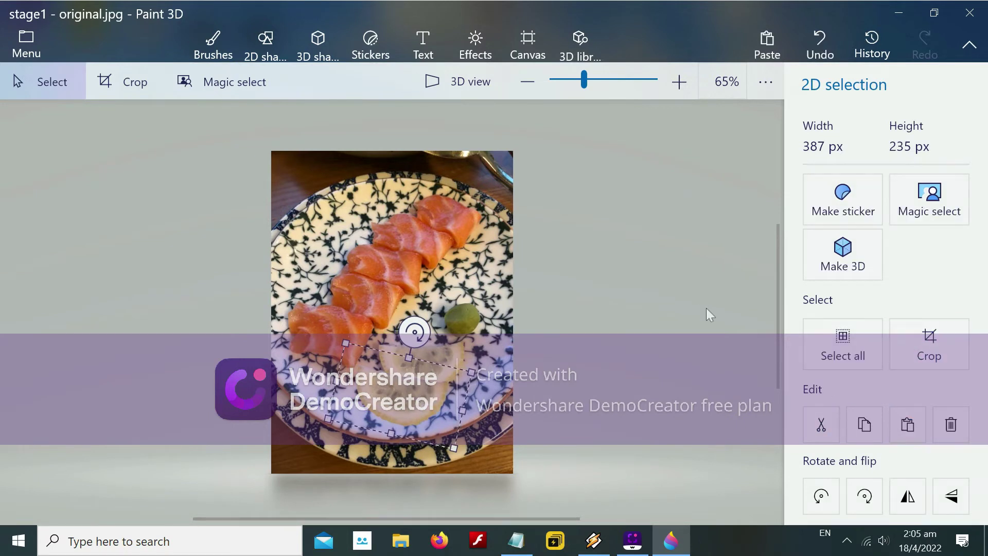
key(b)
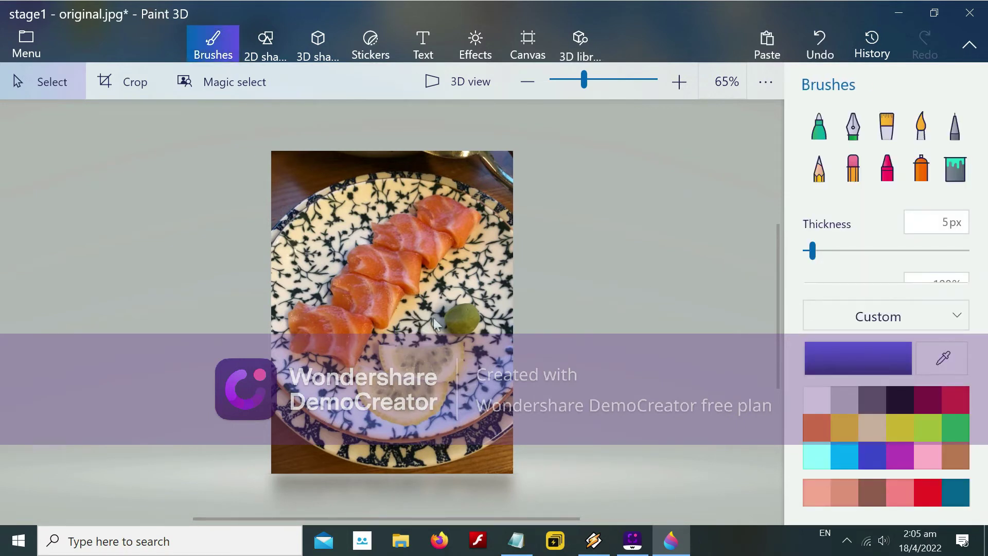
click(516, 540)
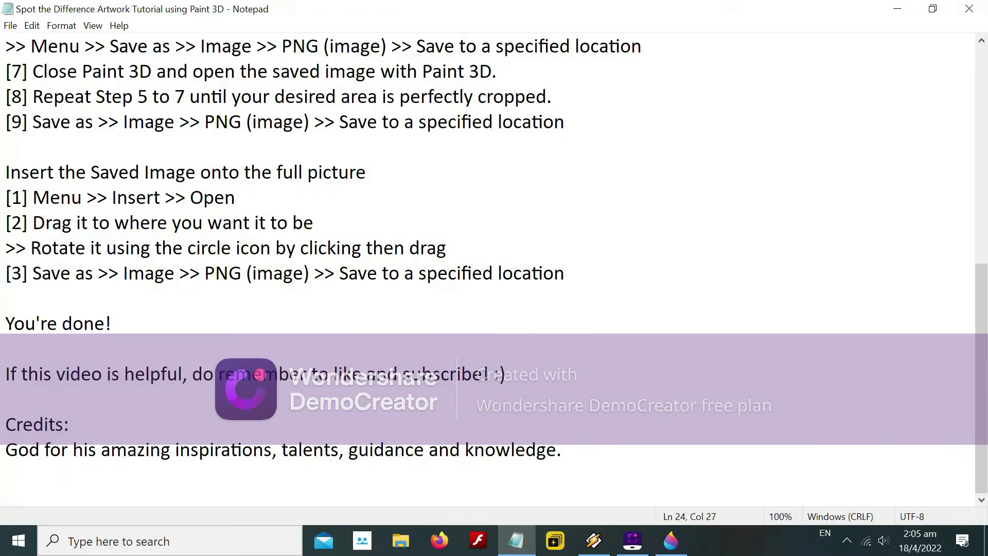
Highlight the 'Drag it…' and 'Rotate it…' lines in the notes, then minimise Notepad
drag(34, 222, 313, 222)
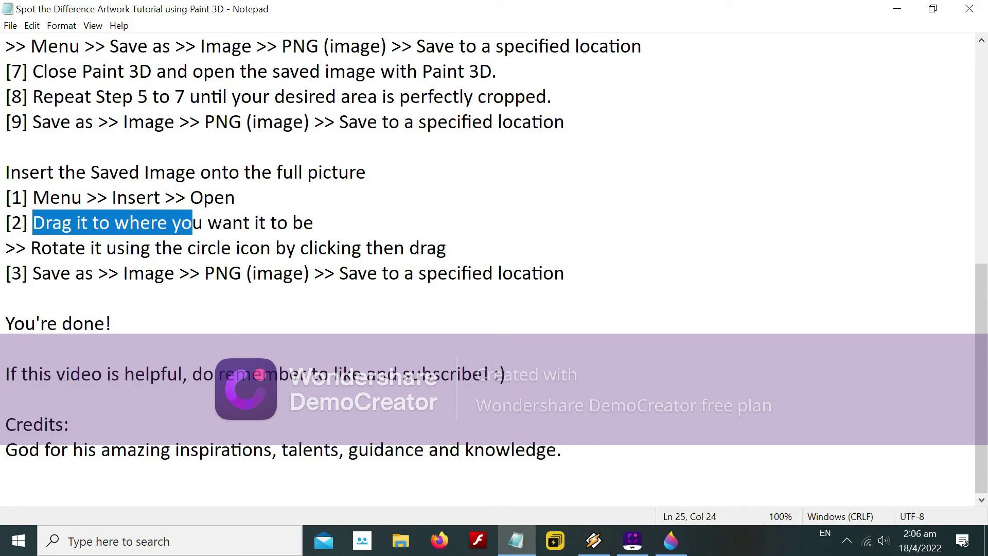
drag(31, 248, 437, 248)
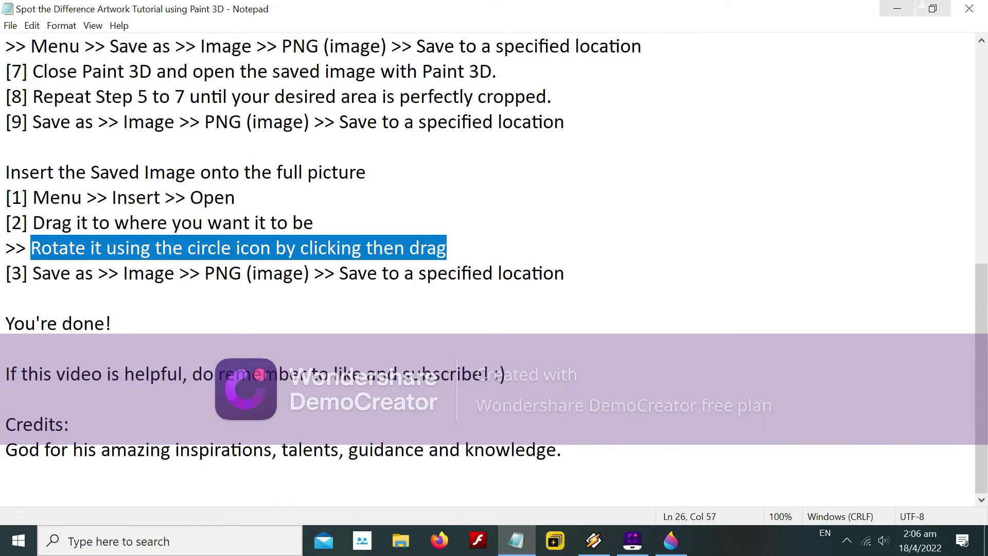
click(897, 9)
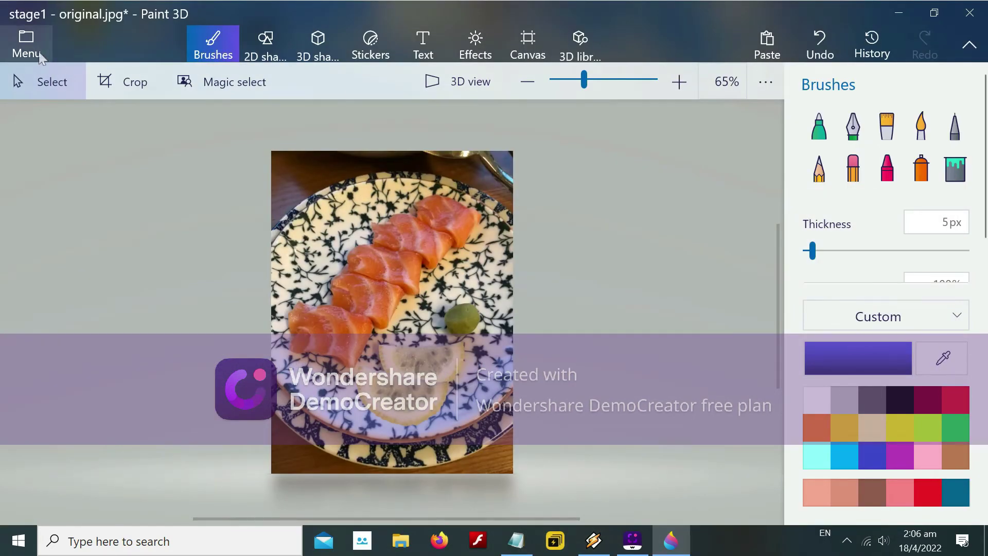
Insert another lemonfinal slice, turn it about 50° beside the salmon at the plate's upper left, and save
click(20, 49)
click(95, 172)
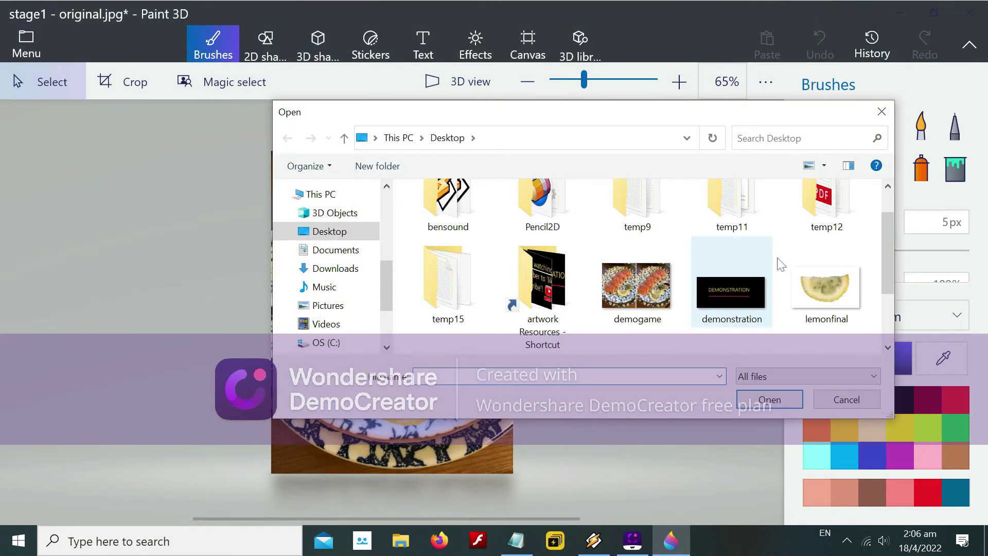
double_click(825, 289)
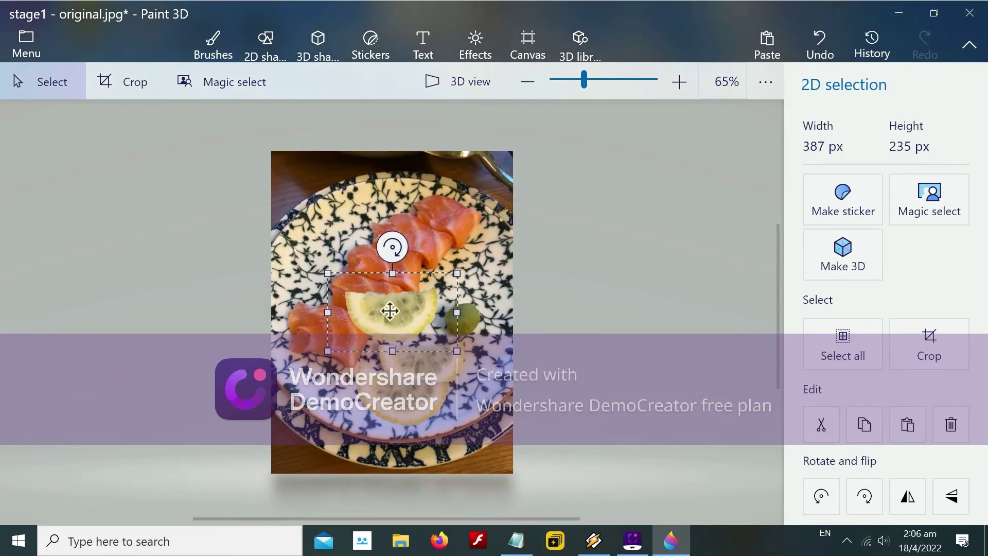
drag(389, 311, 454, 299)
drag(457, 236, 521, 296)
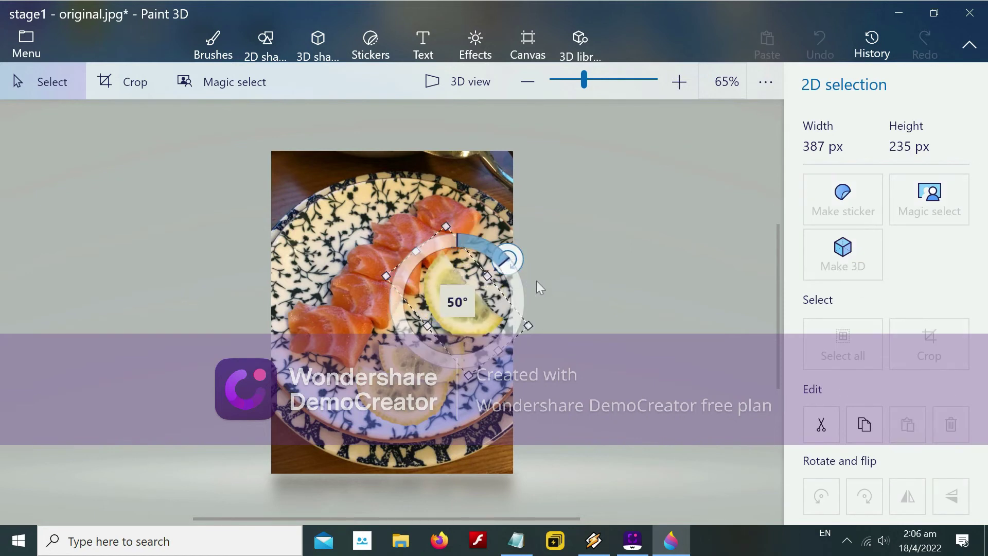
drag(453, 299, 310, 238)
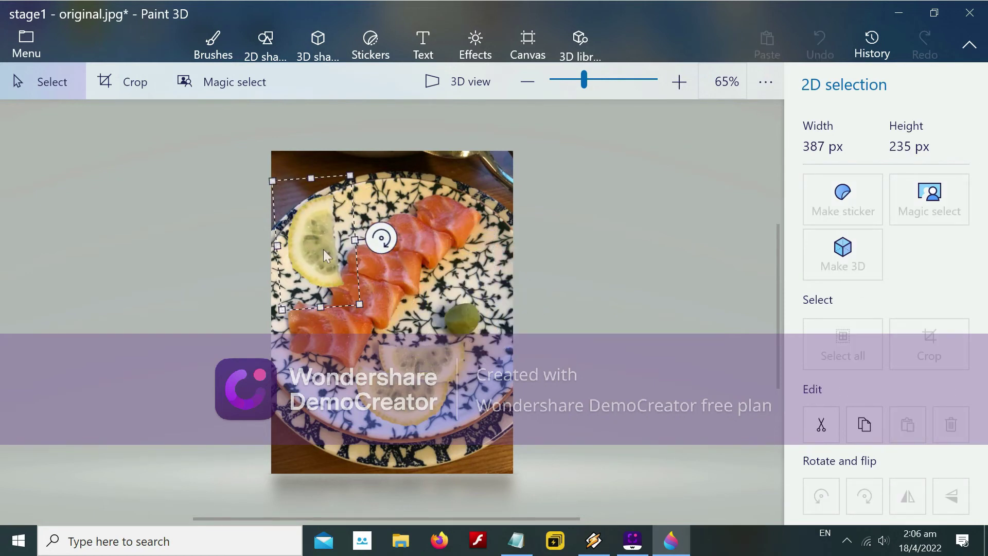
drag(379, 236, 366, 267)
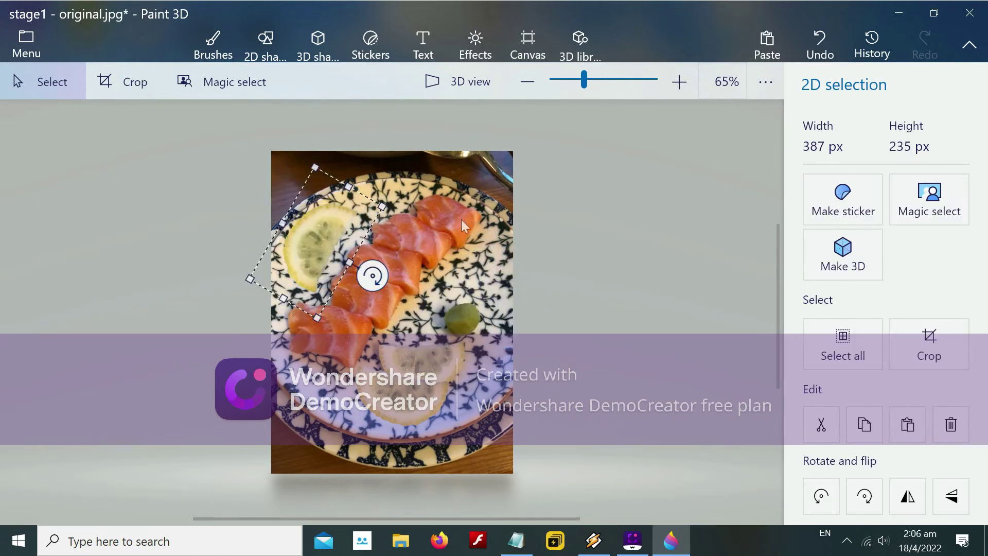
key(b)
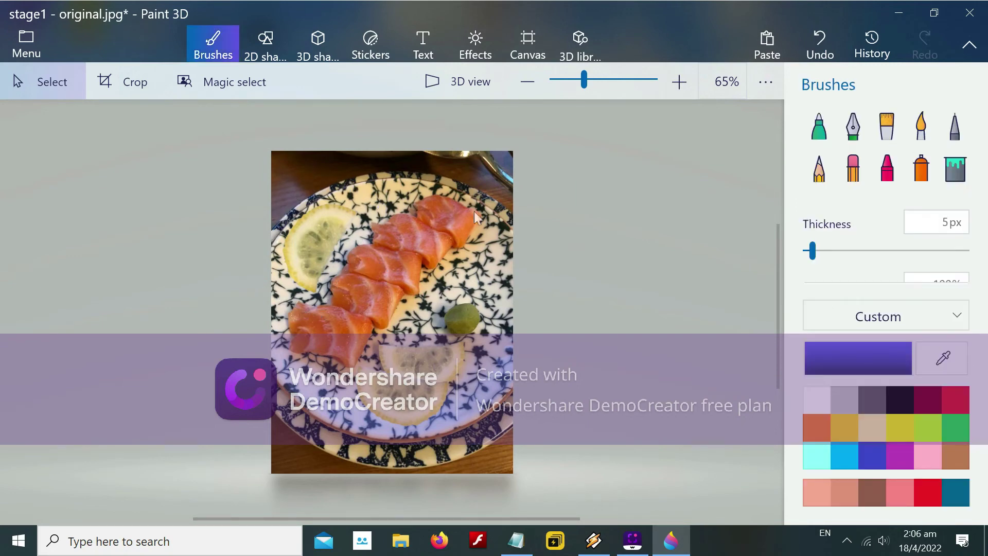
click(26, 44)
click(114, 203)
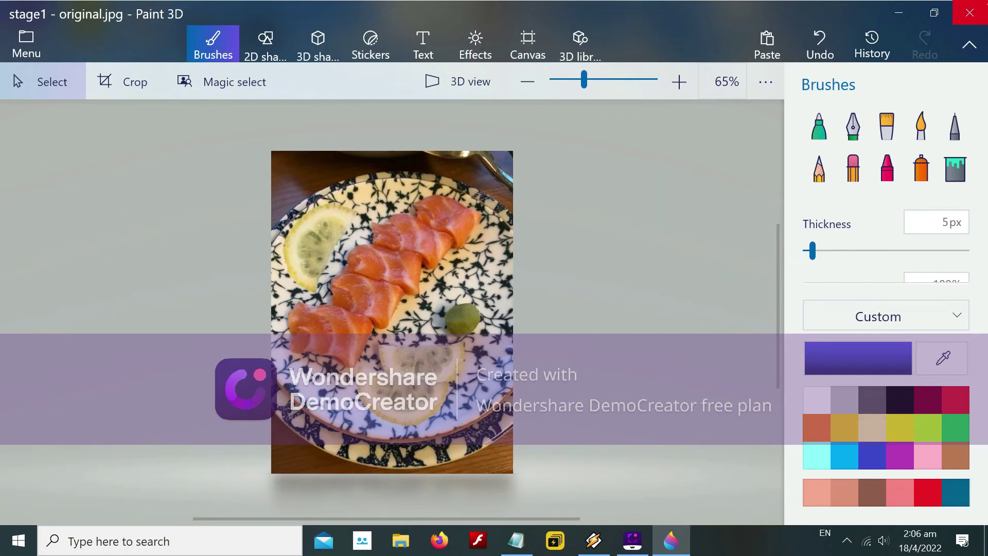
Close Paint 3D, highlight the 'You're done!' line in the Notepad notes, then minimize them
key(alt+F4)
click(516, 540)
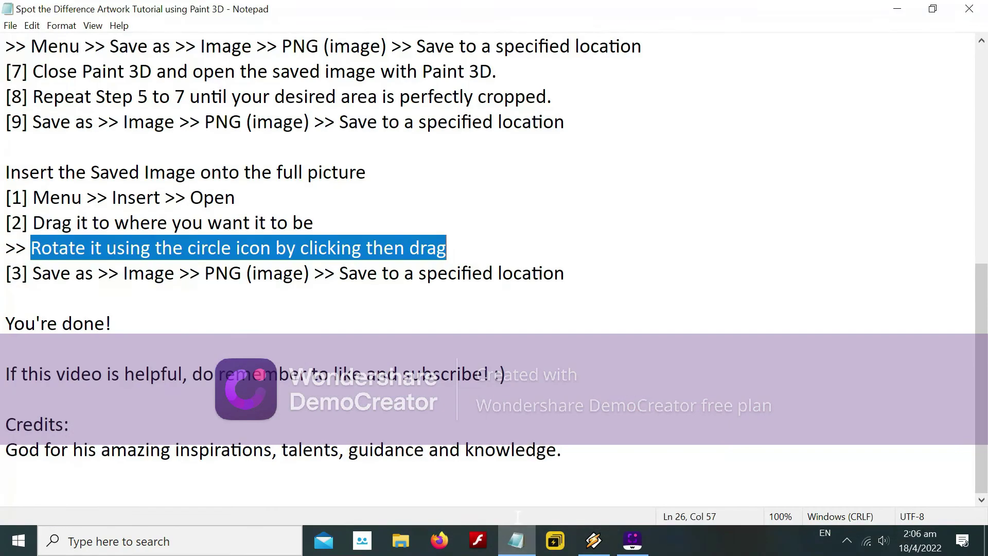
key(Down)
key(Down)
key(Down)
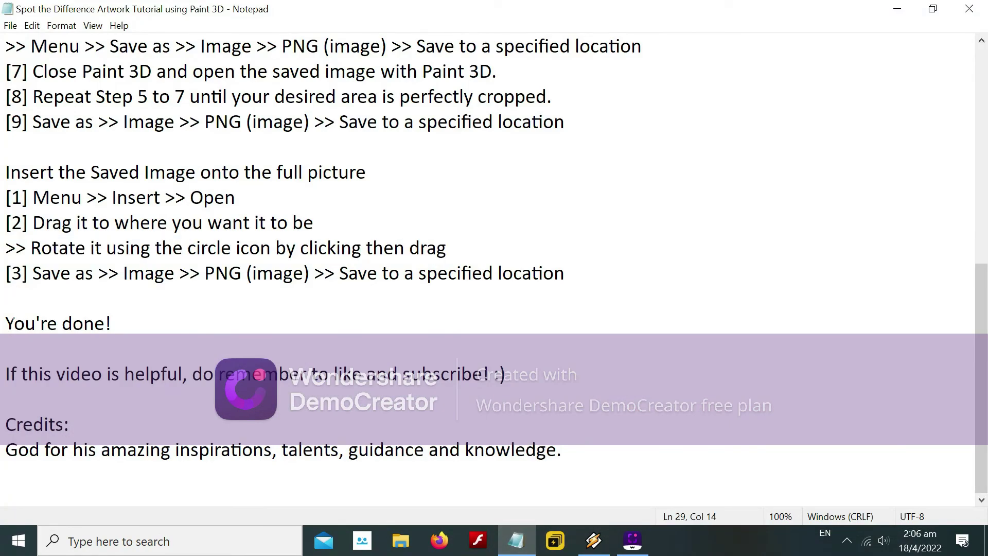
drag(6, 323, 111, 323)
click(897, 9)
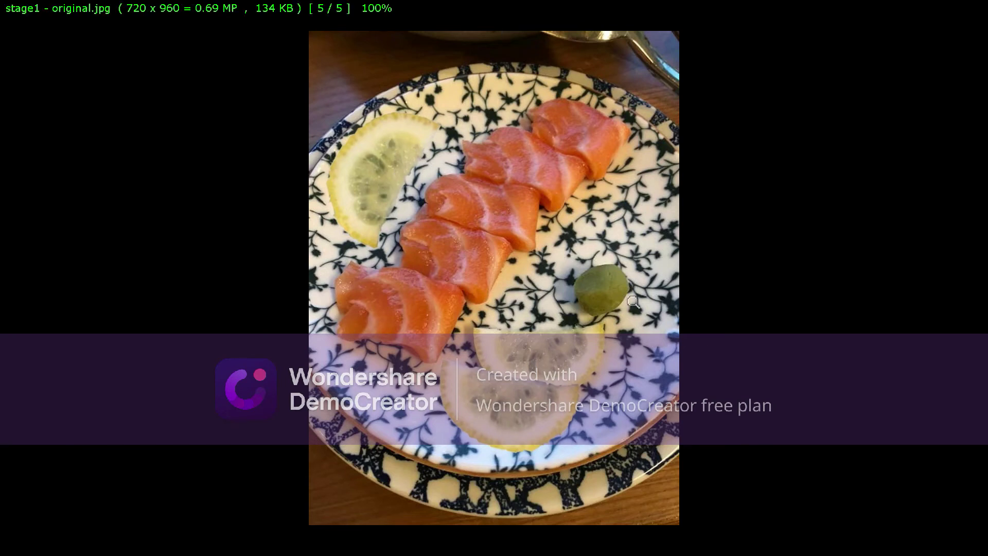
Close the stage1 picture, add two blank lines at the end of the notes, then minimize Notepad
key(Escape)
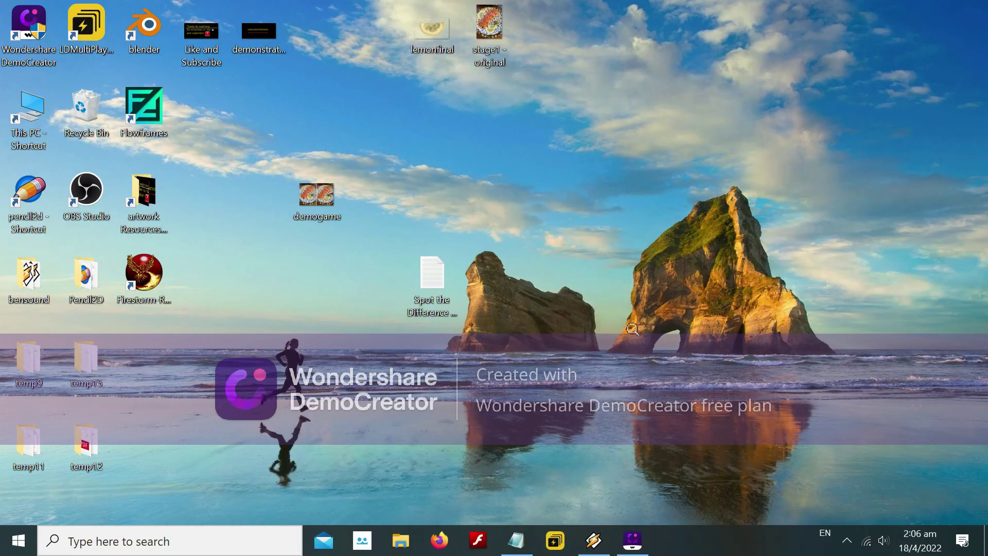
click(516, 540)
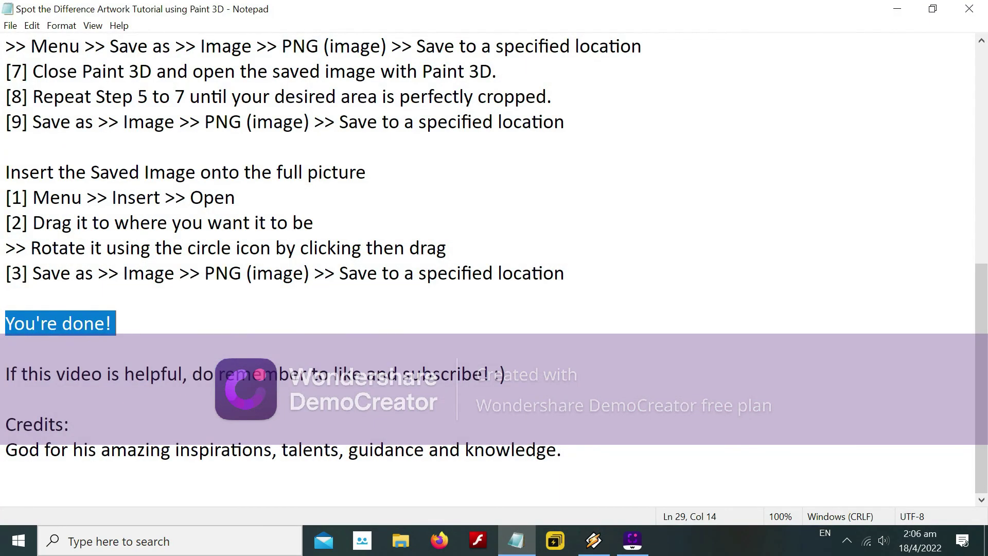
key(Right)
key(Return)
key(Return)
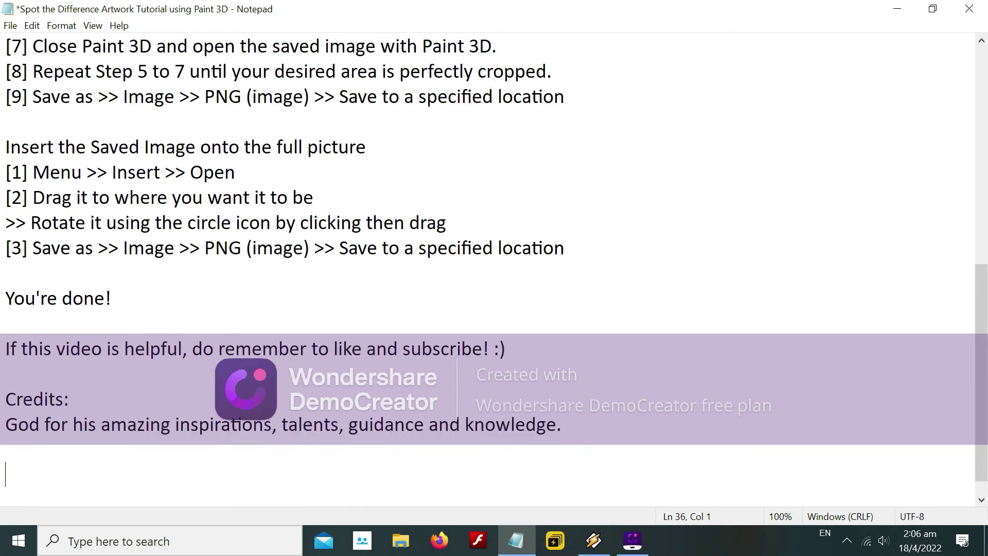
key(Return)
key(Return)
key(Return)
key(Return)
key(Return)
key(Return)
key(Return)
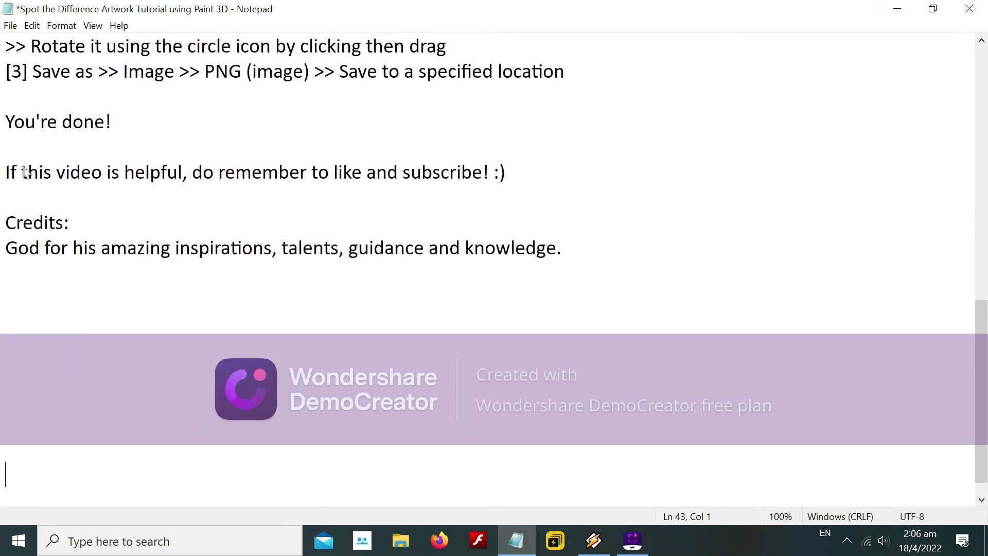
click(896, 8)
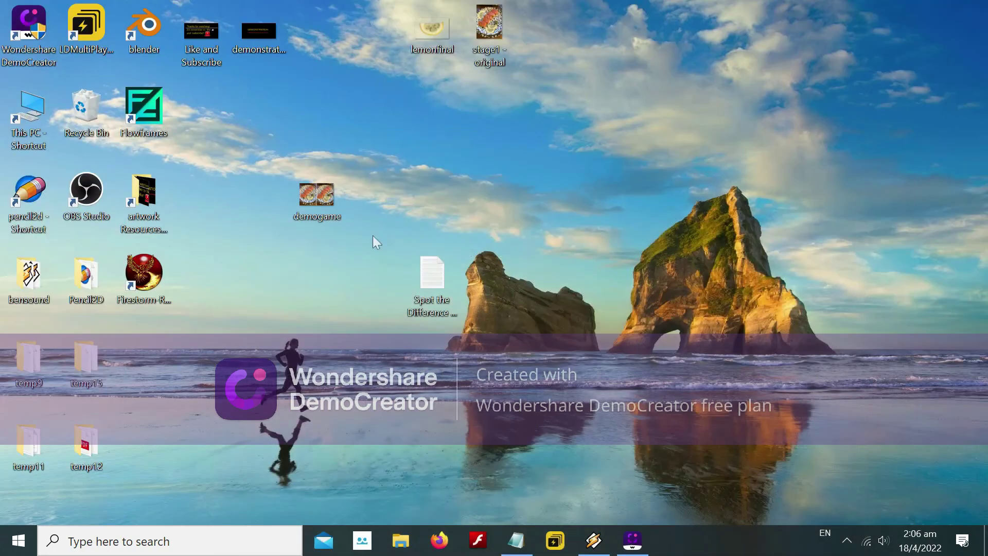
Preview demogame.png, the 1450×960 sushi comparison, then return to the Notepad notes
double_click(334, 194)
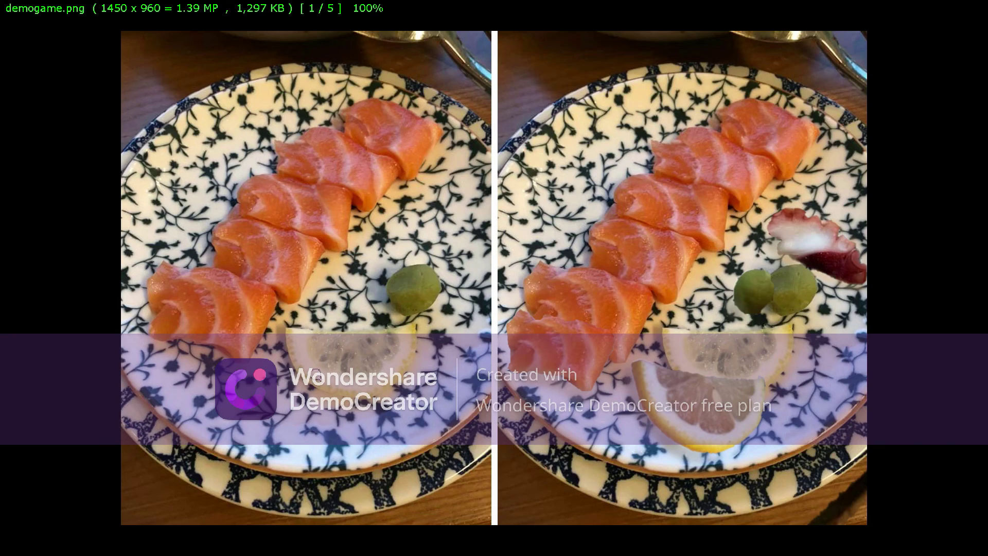
key(Escape)
click(515, 540)
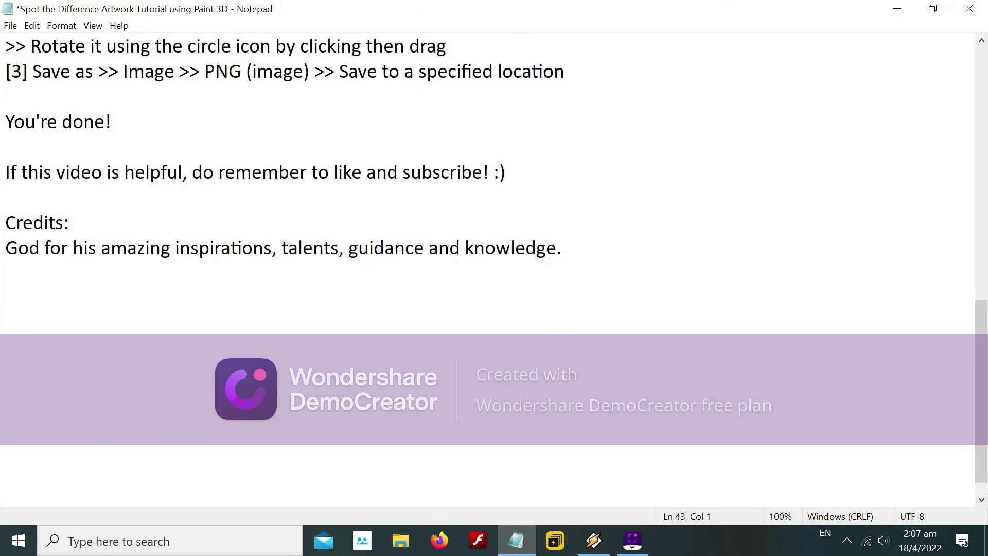
Highlight the like-and-subscribe line and the credits line in Notepad, then minimize the notes
drag(6, 172, 92, 172)
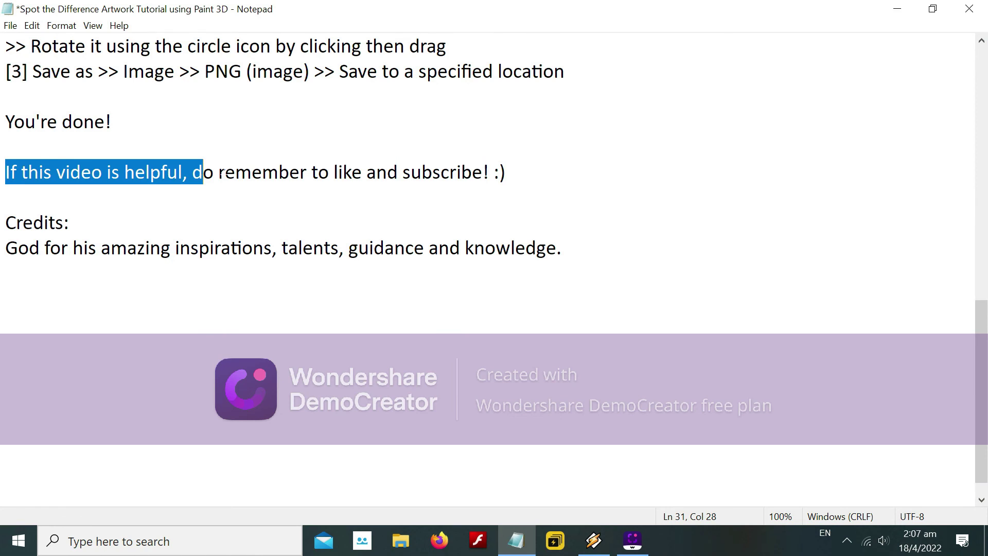
drag(220, 174, 507, 173)
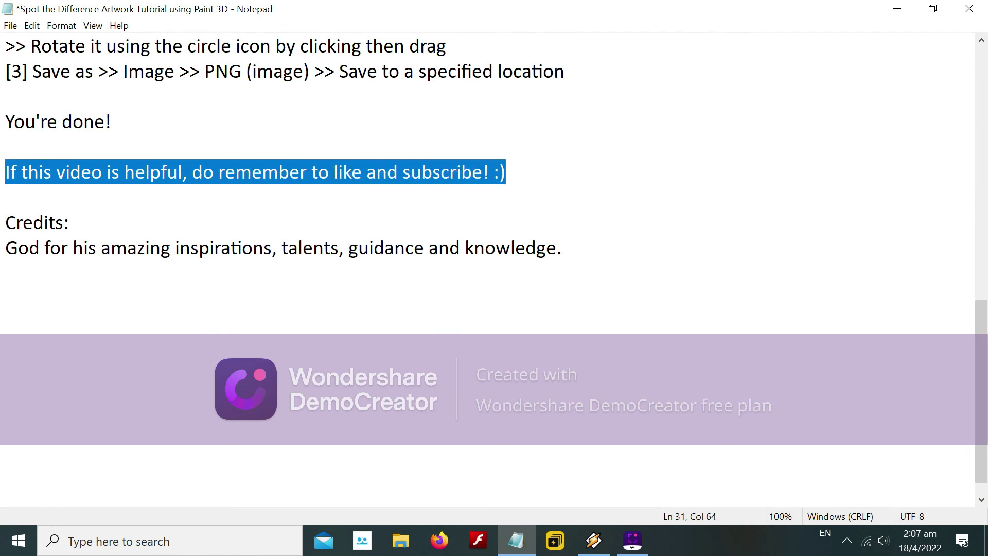
drag(11, 248, 560, 248)
click(5, 399)
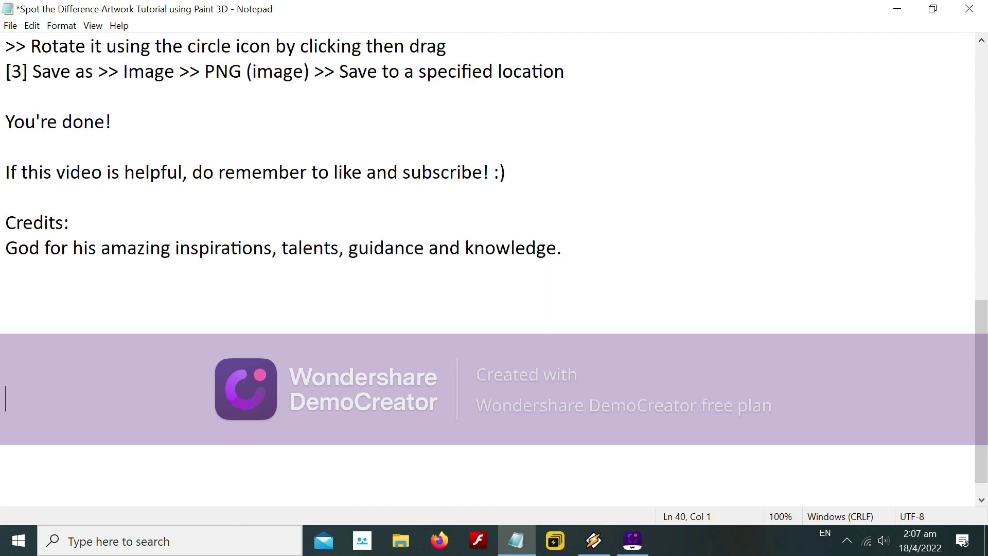
key(Return)
key(Return)
key(Return)
key(Return)
key(Return)
key(Return)
key(Return)
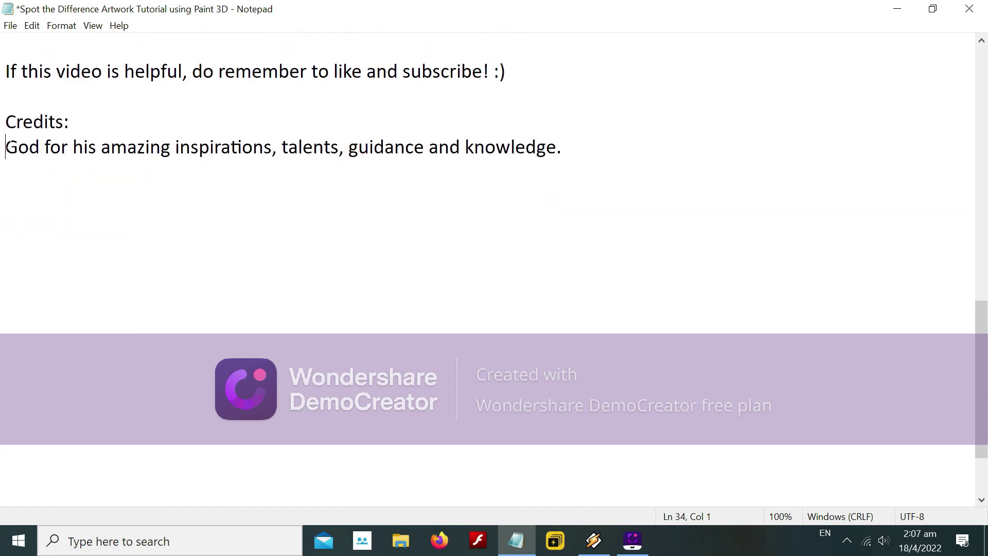
drag(5, 147, 562, 146)
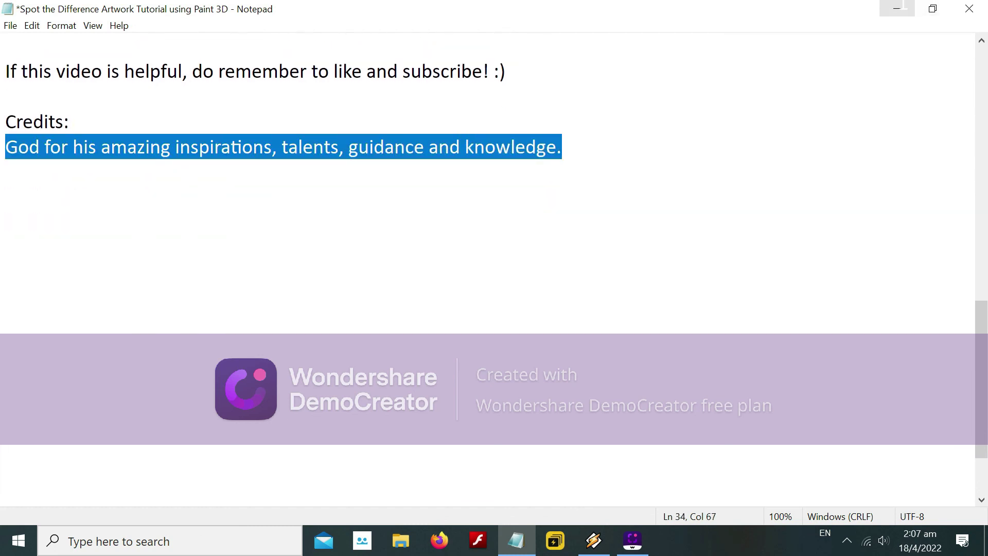
click(904, 6)
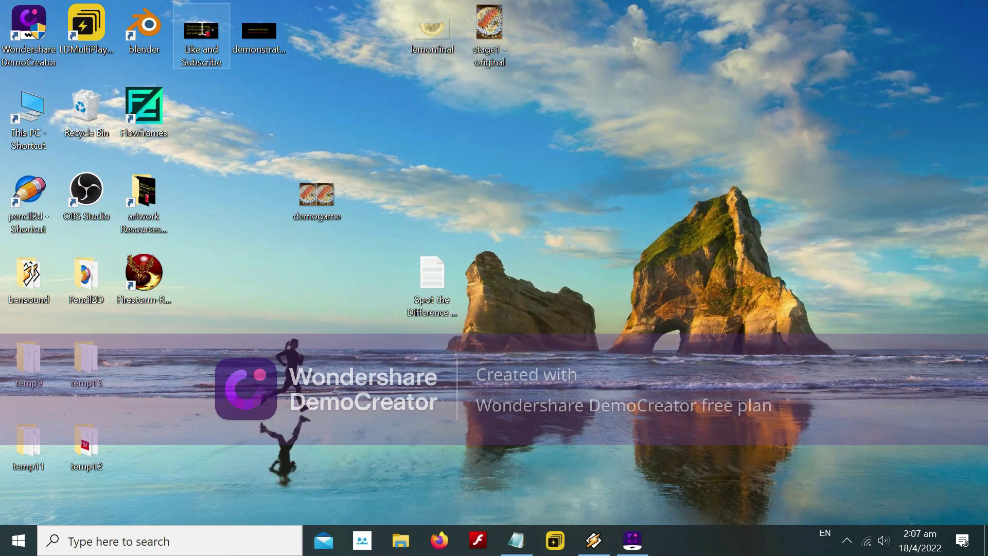
Open Like and Subscribe.png, the 1284×582 thanks-for-watching end card, from the desktop
double_click(227, 49)
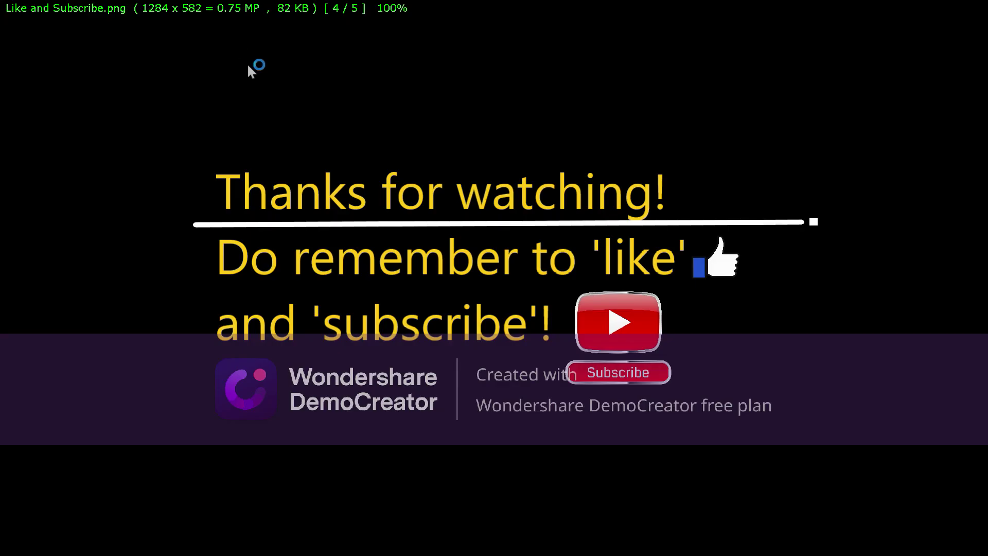